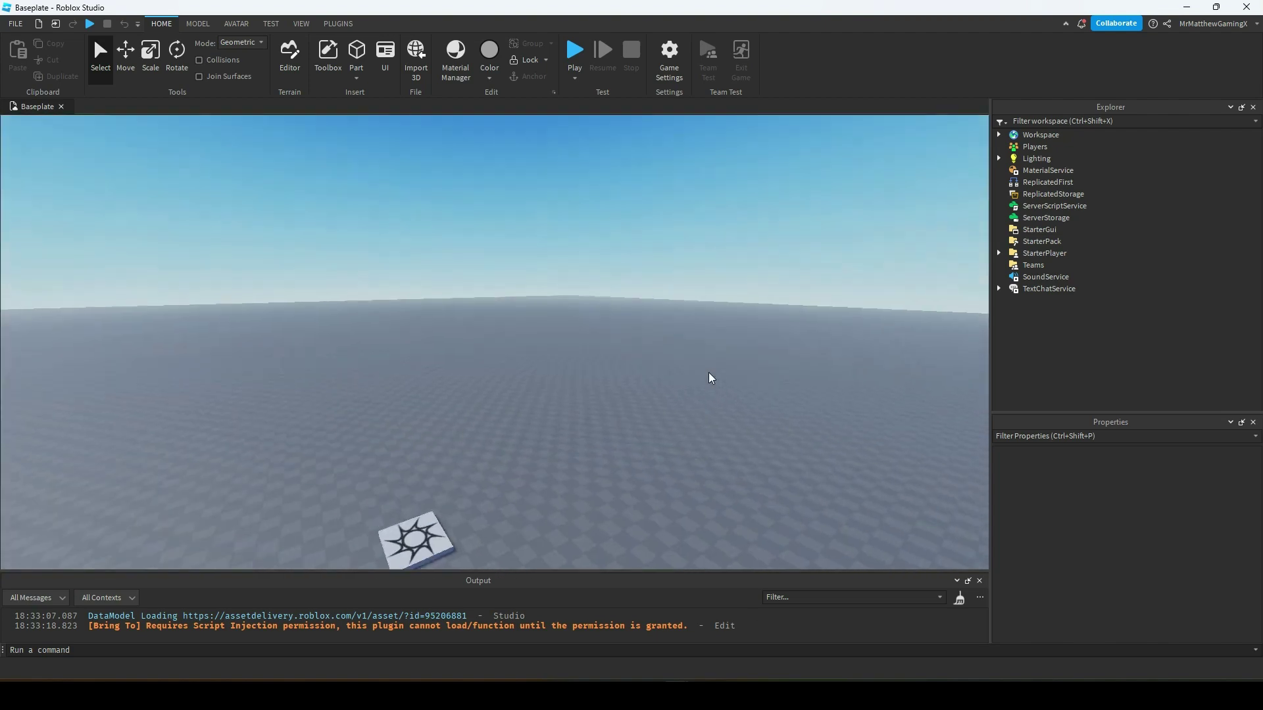
key(s)
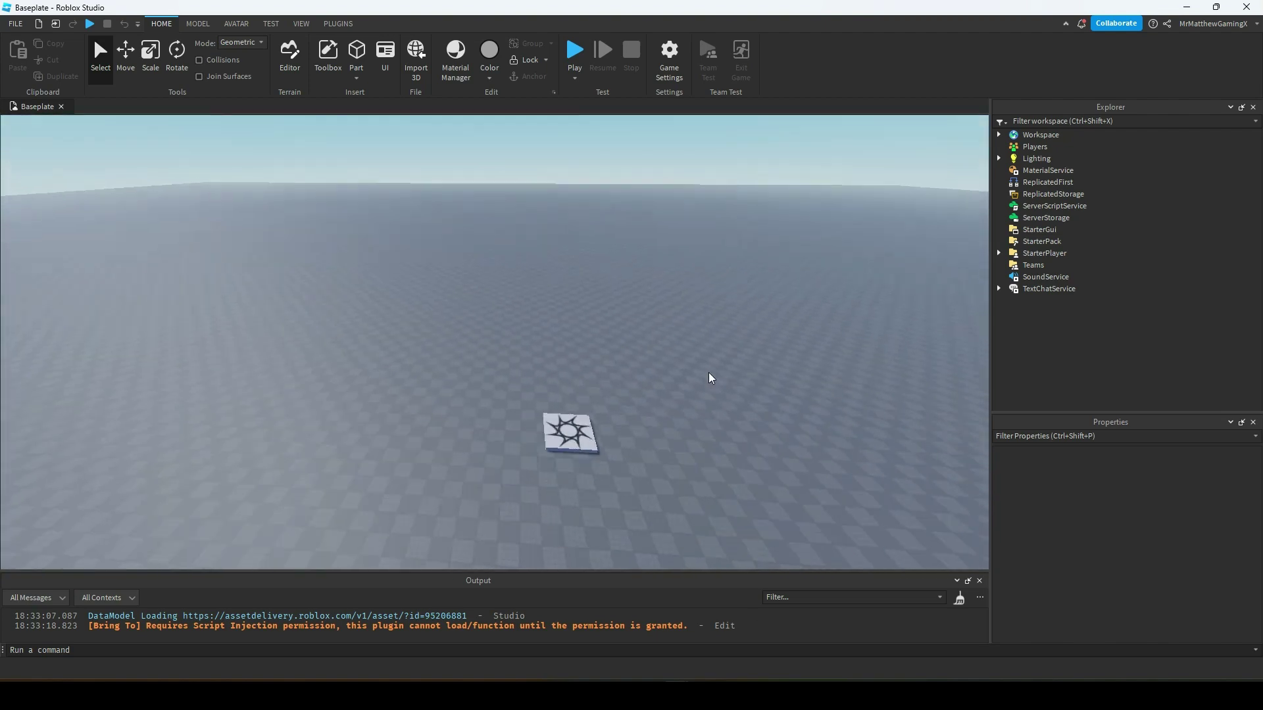
right_drag(660, 286, 660, 287)
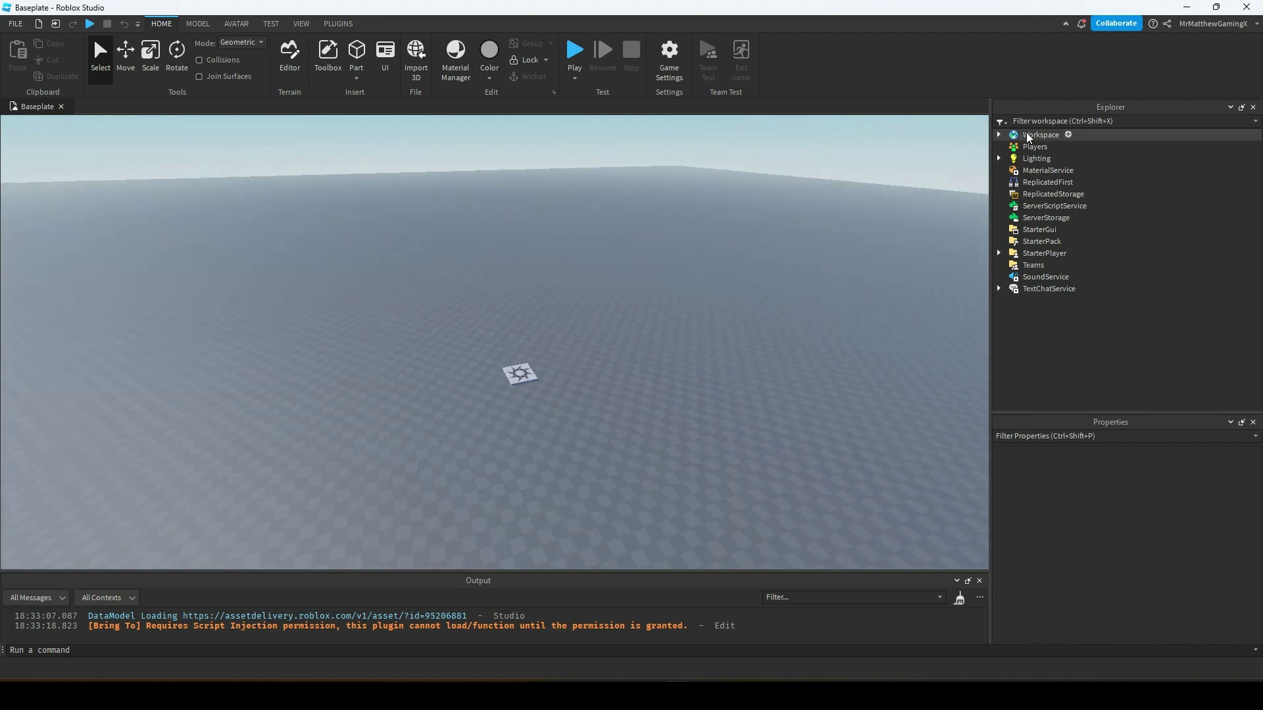
mouse_move(1055, 130)
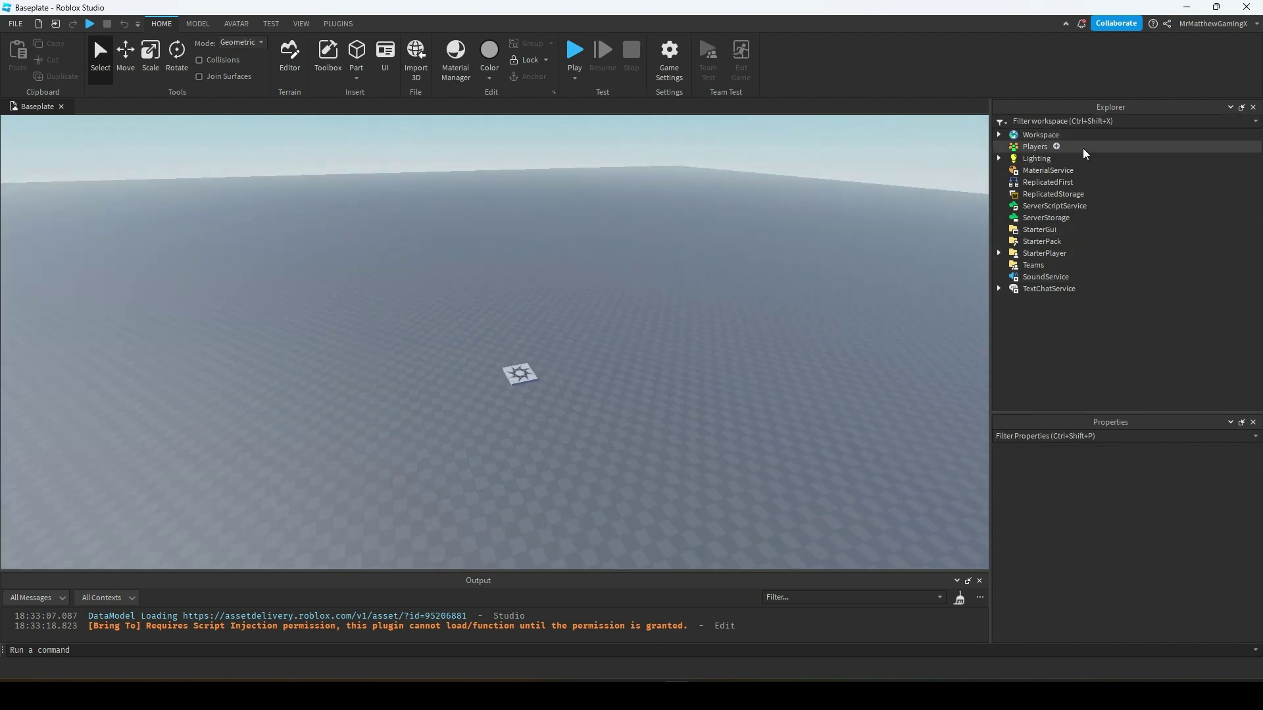
click(303, 23)
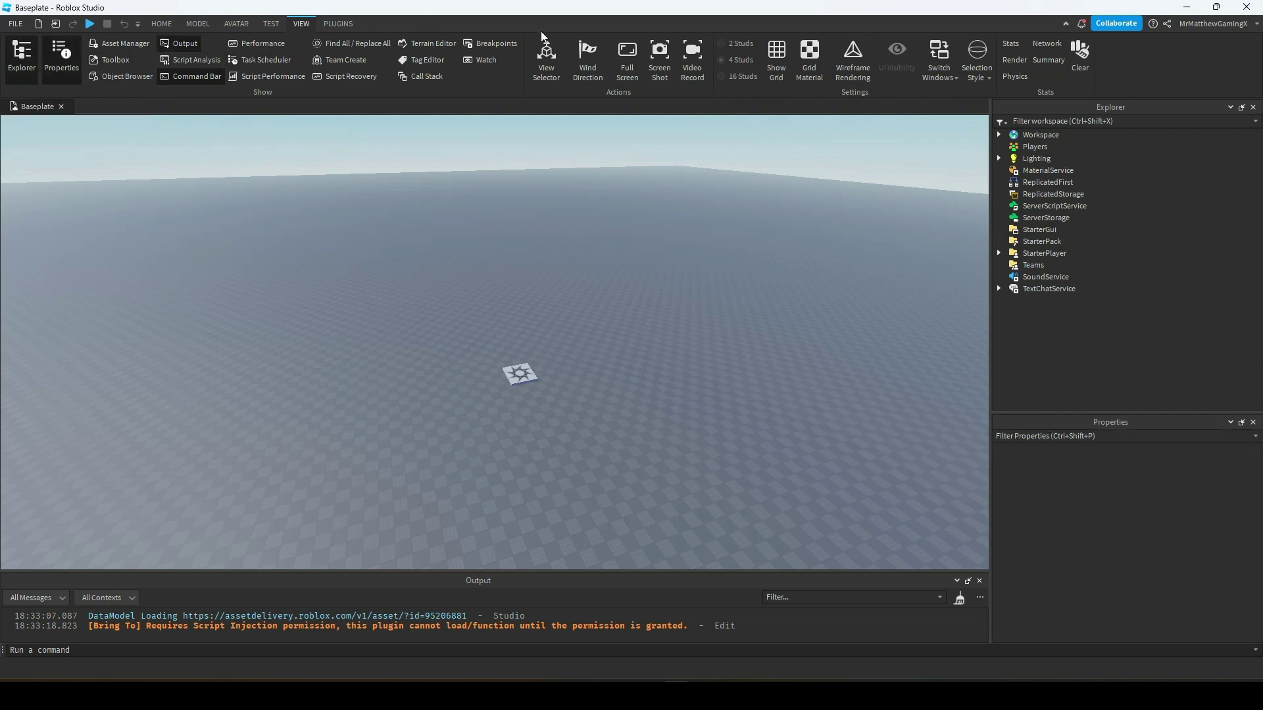
click(162, 23)
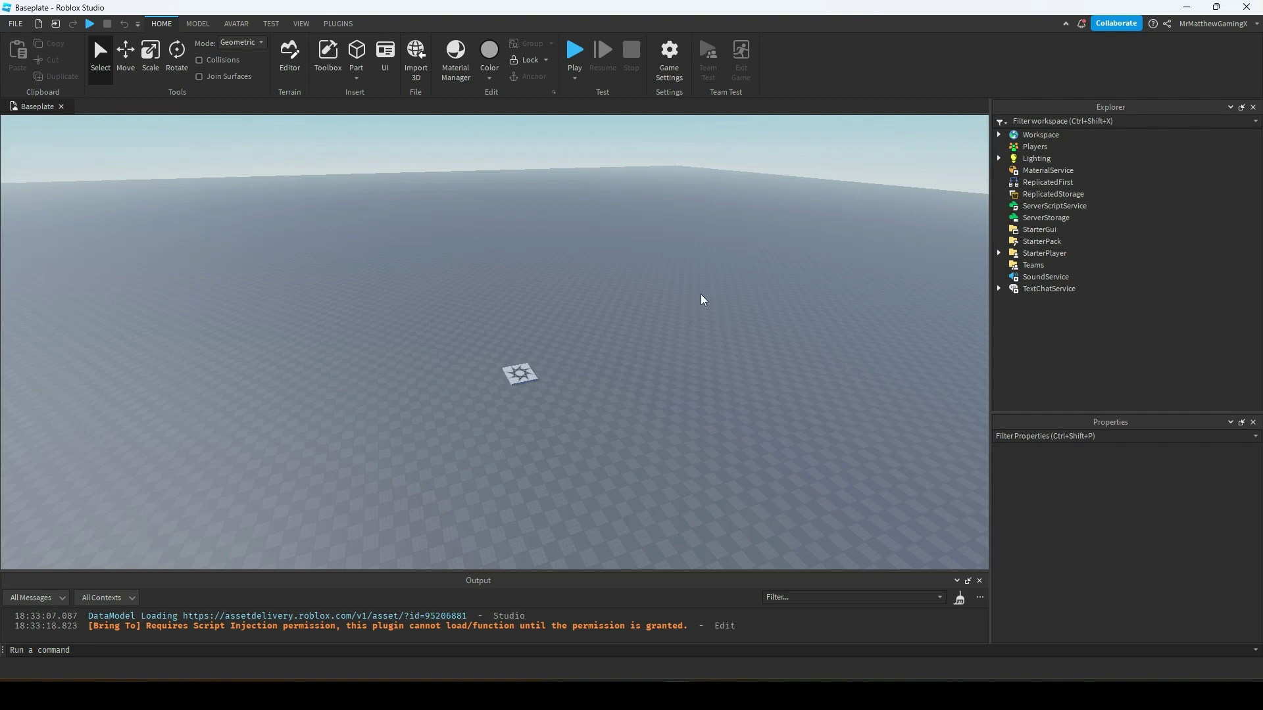
- Fly the camera forward, back and sideways over the baseplate and turn it around the spawn location
key(w)
key(s)
key(a)
key(d)
key(w)
key(a)
key(d)
key(s)
key(a)
key(w)
key(d)
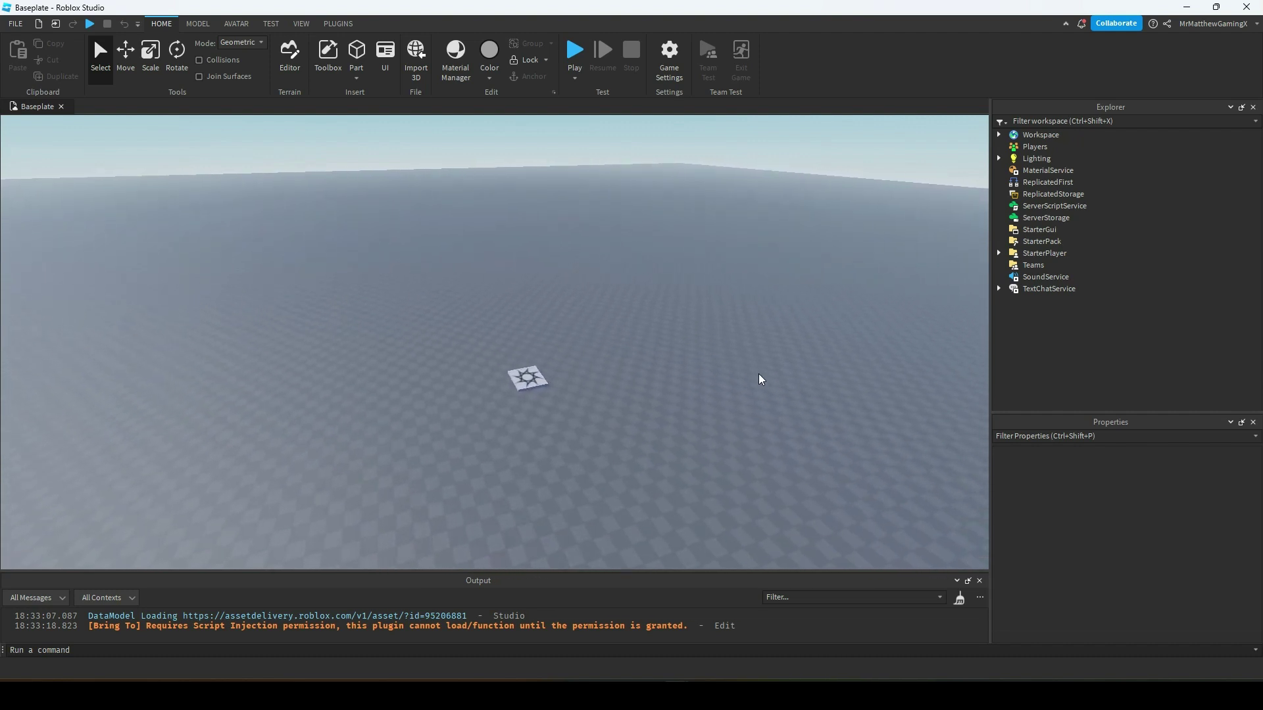
right_drag(735, 364, 747, 370)
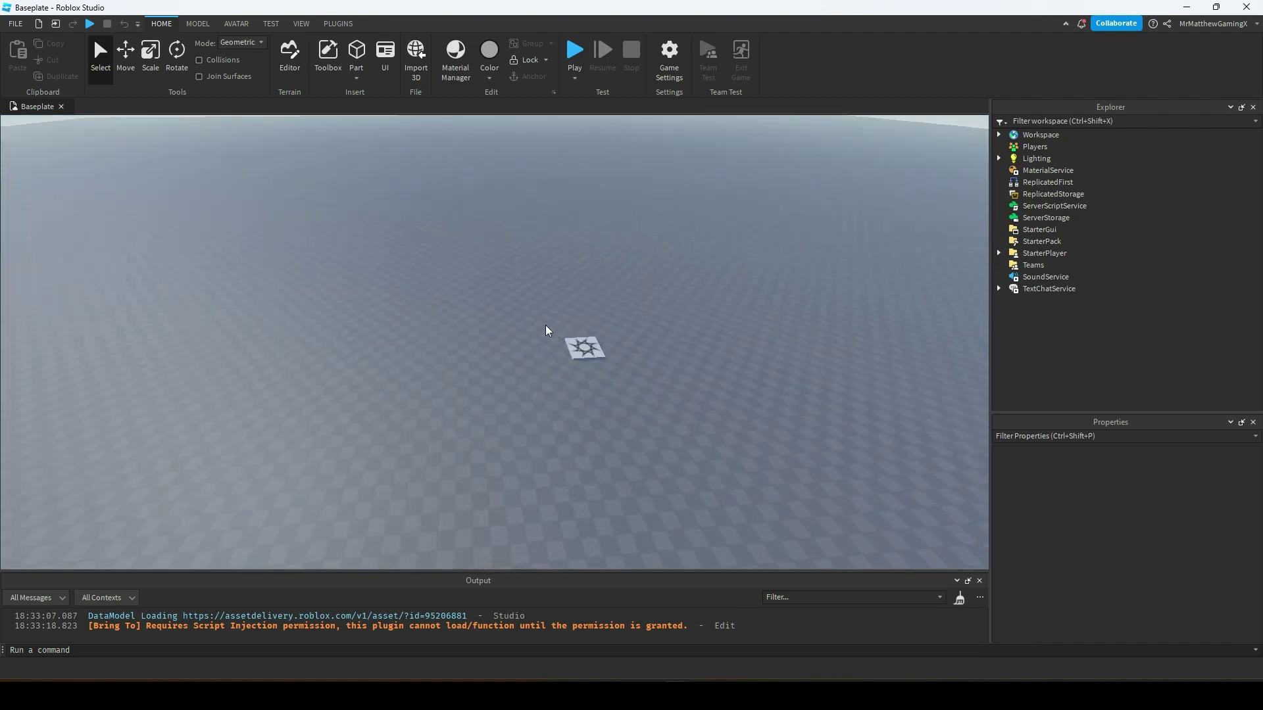
- Pan, rotate and zoom the camera in and out to examine the baseplate from nearer and farther
scroll(520, 297, up, 1)
middle_drag(435, 220, 686, 290)
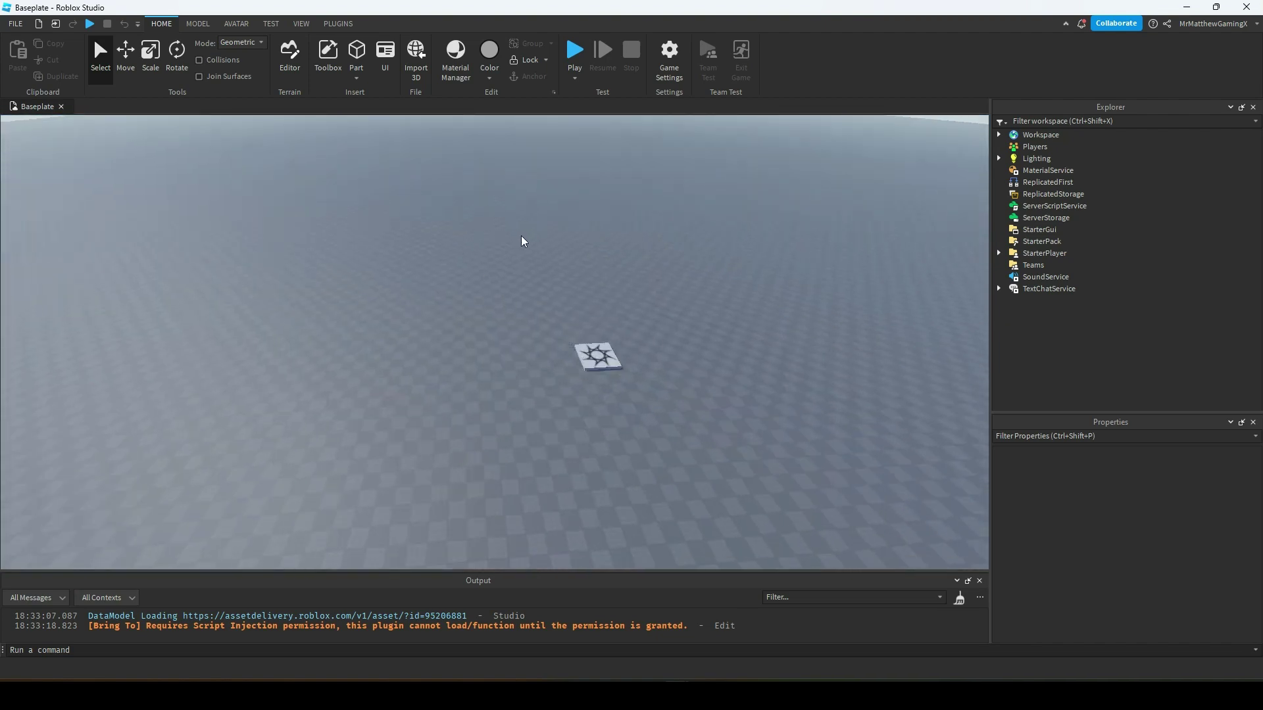
right_drag(686, 290, 512, 338)
scroll(686, 381, down, 1)
scroll(686, 365, up, 2)
scroll(687, 366, down, 4)
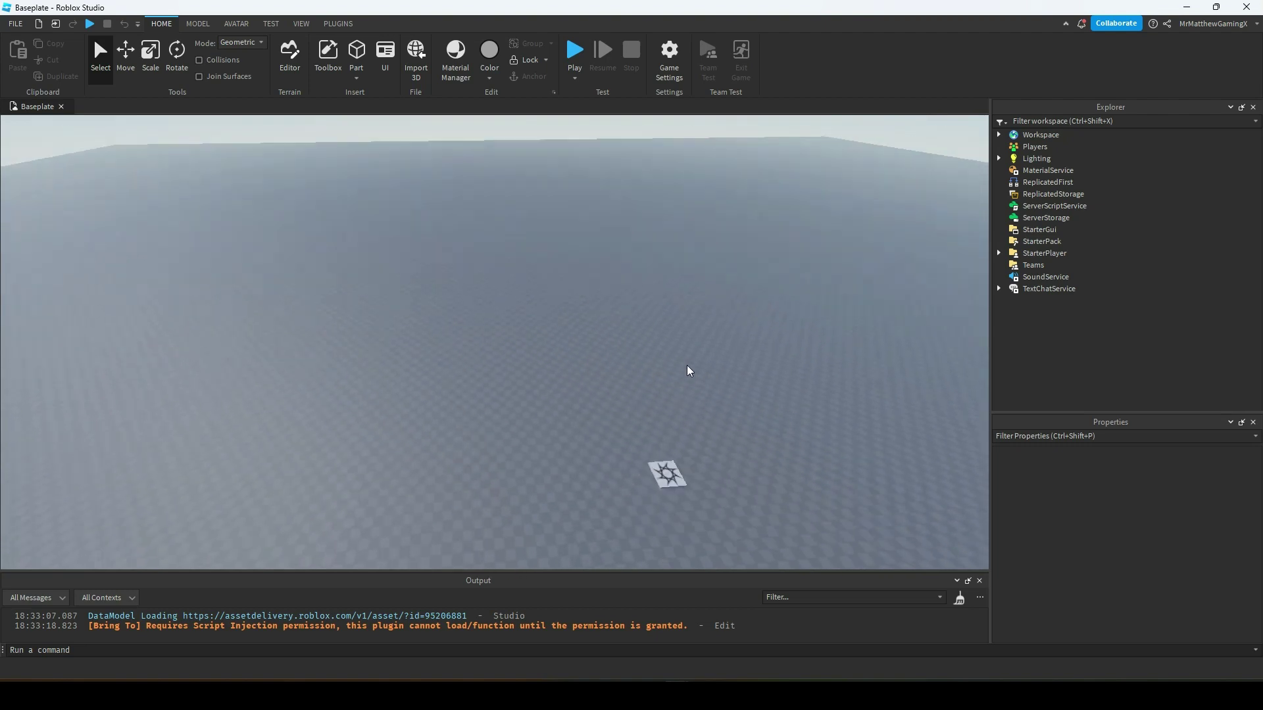
scroll(686, 362, up, 3)
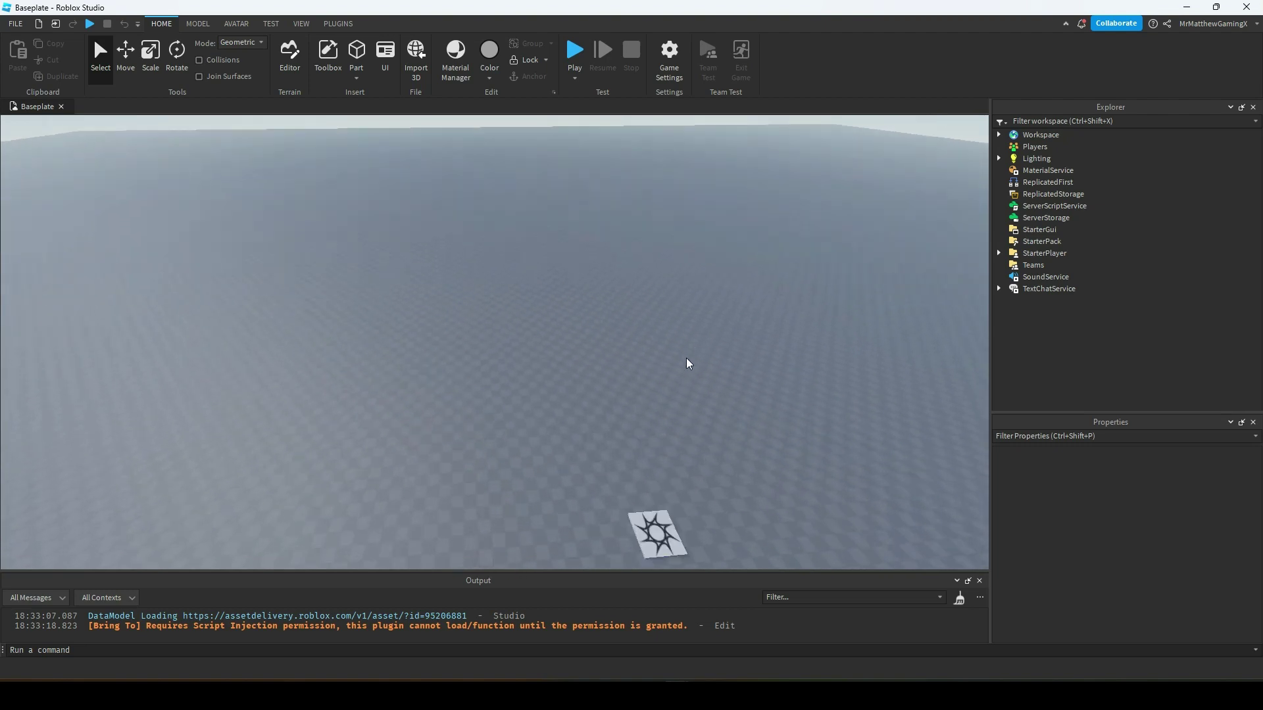
scroll(685, 353, down, 3)
scroll(686, 356, up, 1)
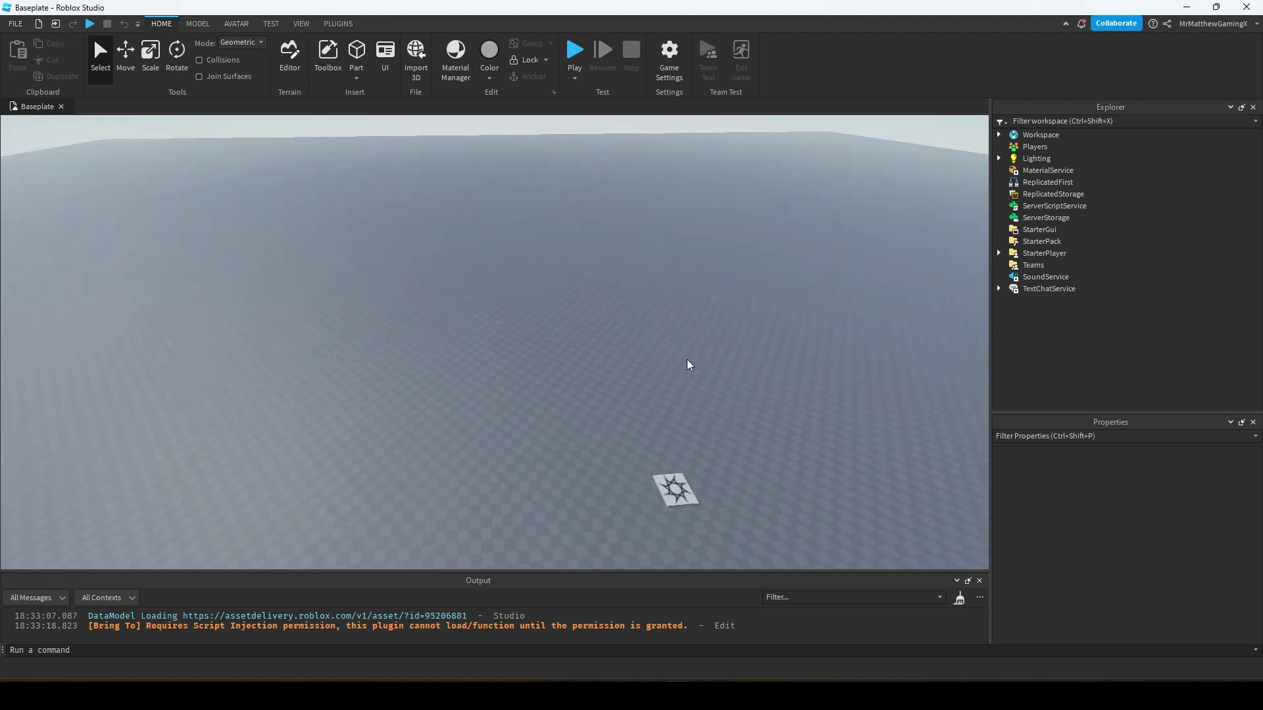
- Fly the camera close to the spawn location and lower and raise it to examine the scene near the ground
key(w)
key(d)
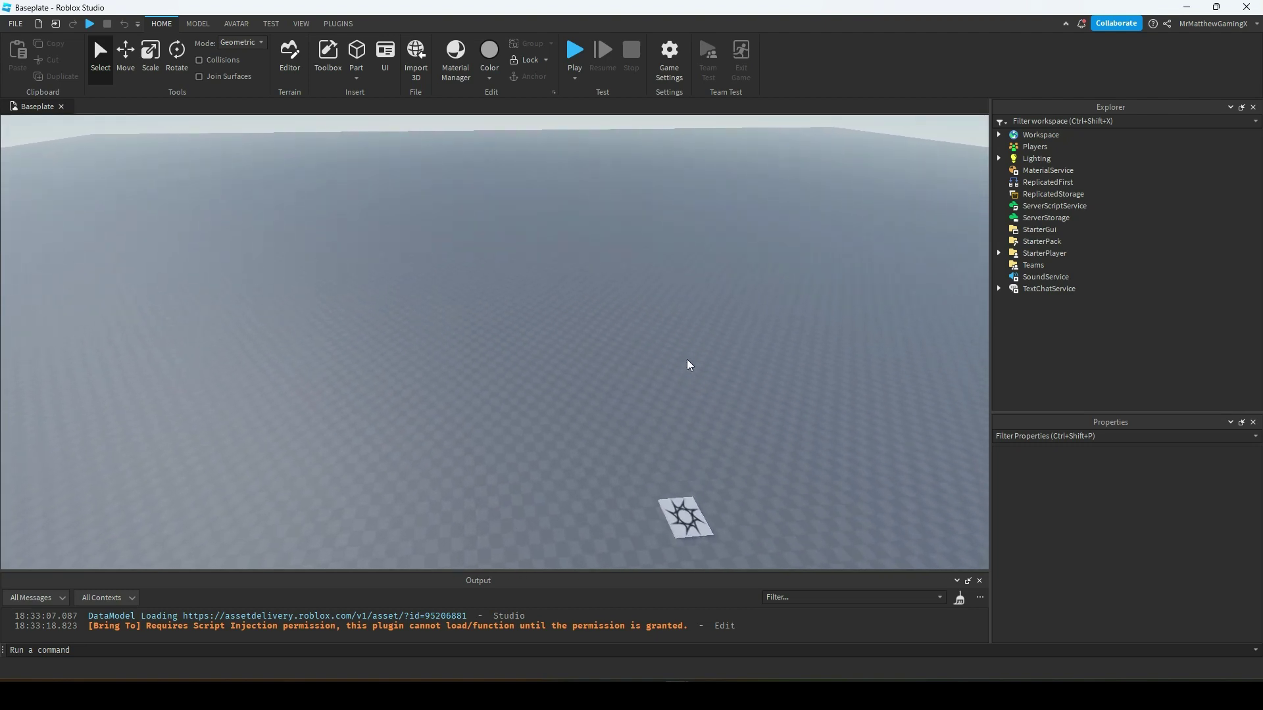
right_drag(697, 417, 696, 416)
key(w)
key(w)
key(s)
key(d)
key(a)
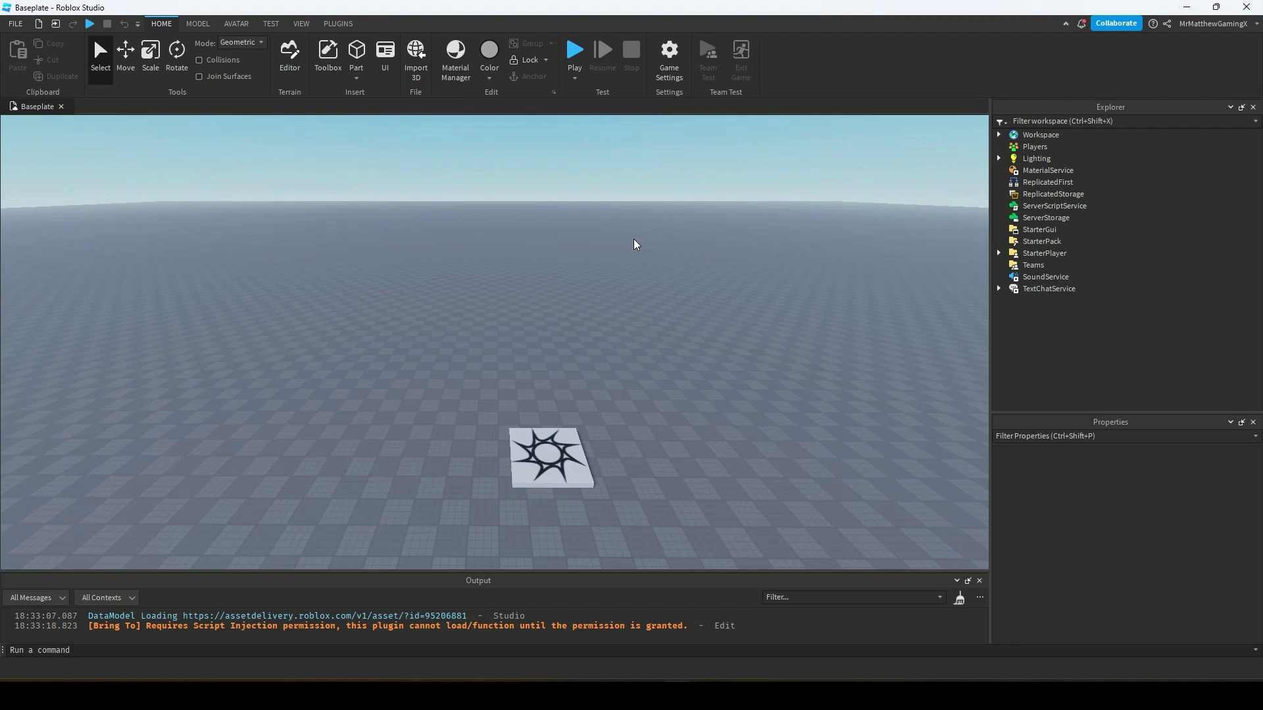
right_drag(531, 345, 562, 341)
key(q)
key(e)
key(q)
scroll(562, 340, down, 2)
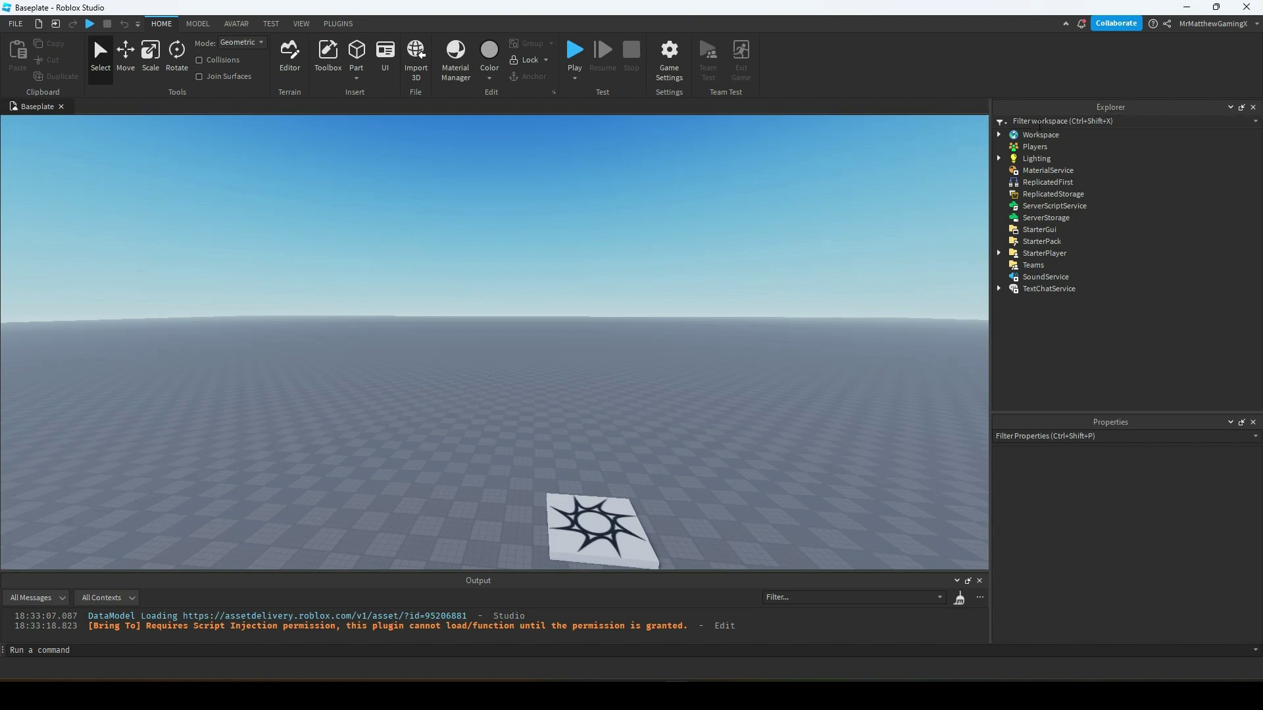
- Expand the Workspace and examine it together with its Baseplate and SpawnLocation objects in the scene
click(999, 137)
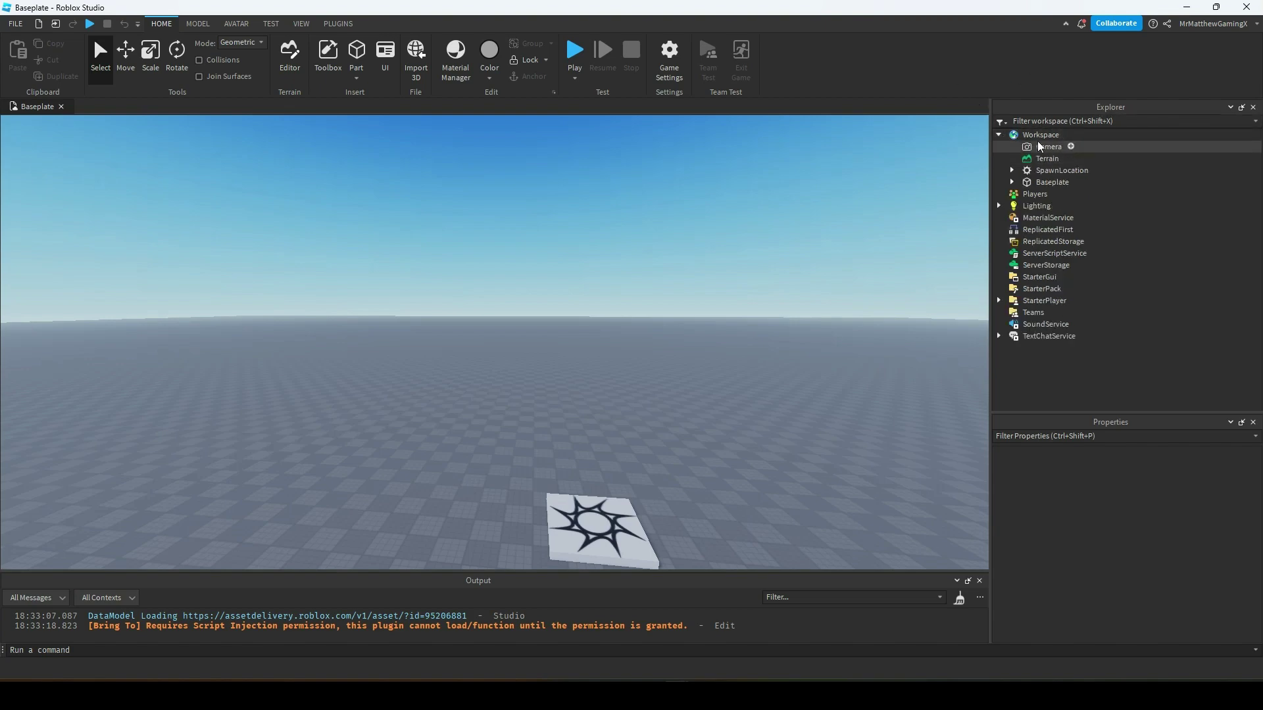
click(1038, 136)
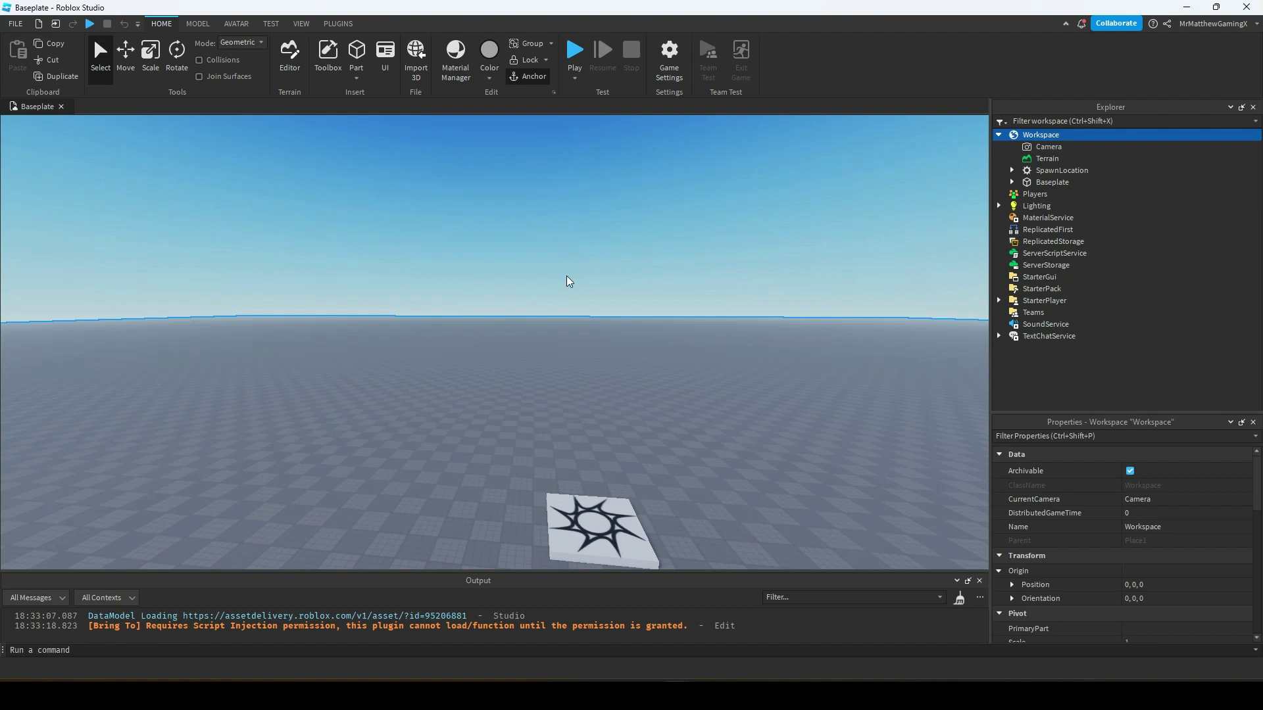
click(595, 275)
right_drag(739, 349, 739, 343)
scroll(739, 346, down, 5)
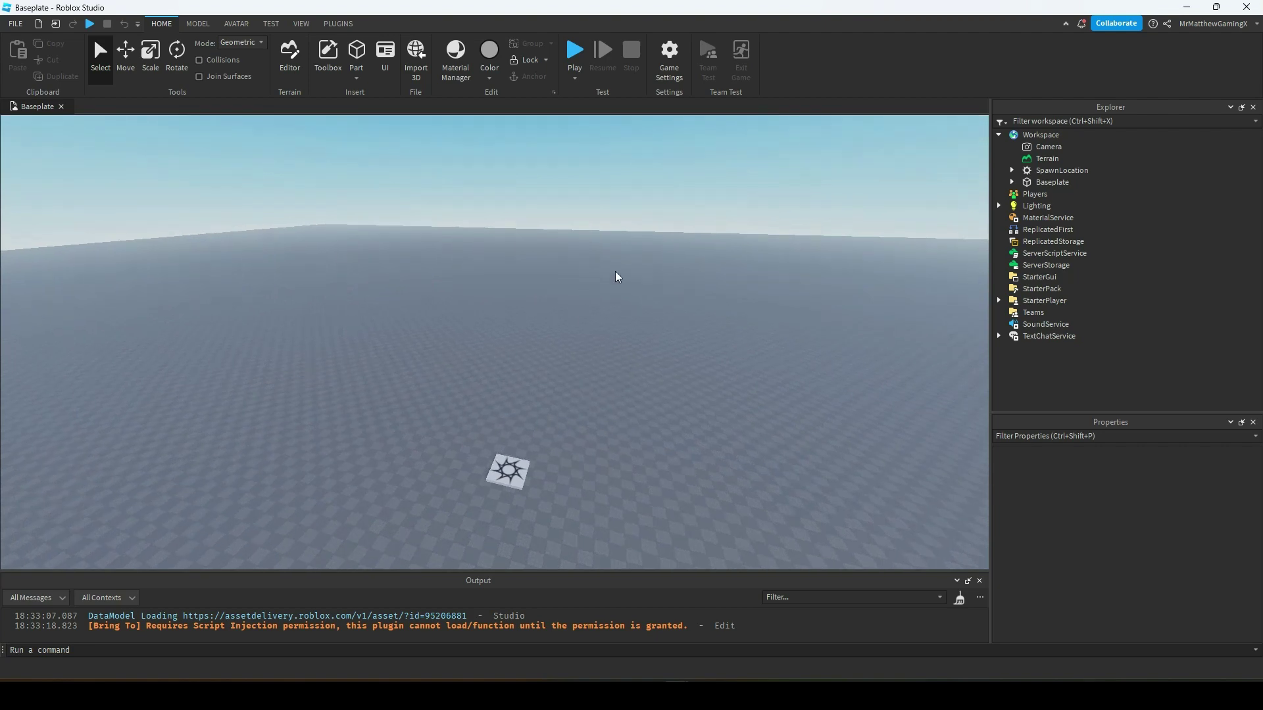
click(1041, 183)
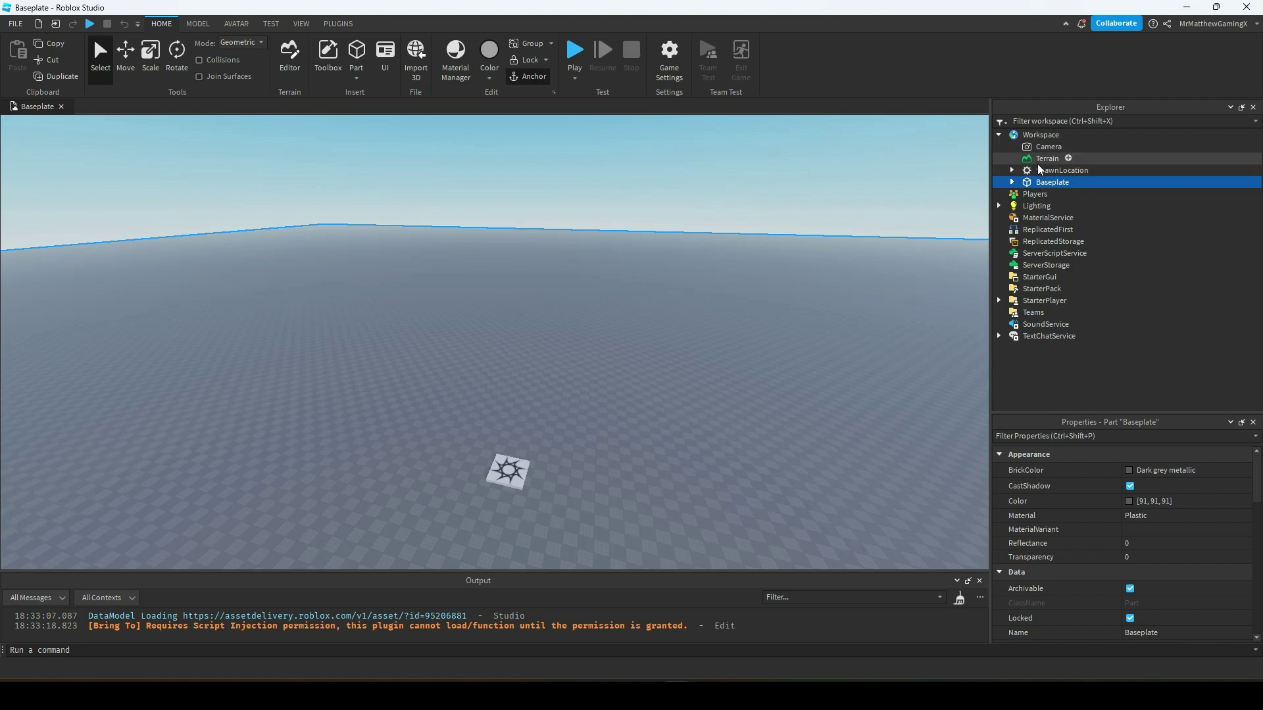
click(1039, 170)
right_drag(668, 455, 670, 449)
scroll(671, 448, up, 2)
right_drag(798, 415, 798, 416)
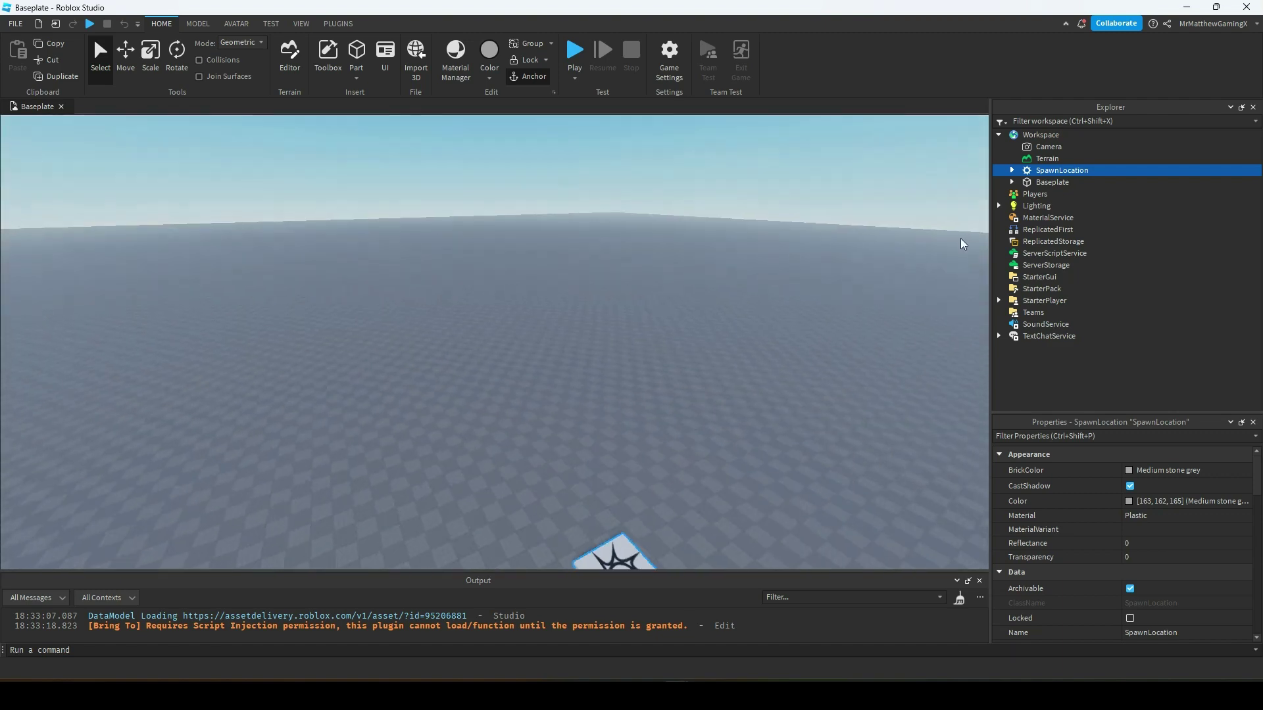
- Expand Lighting and examine its Atmosphere object and the effects listed with it
click(1024, 206)
click(998, 206)
click(1030, 217)
right_drag(704, 314, 633, 296)
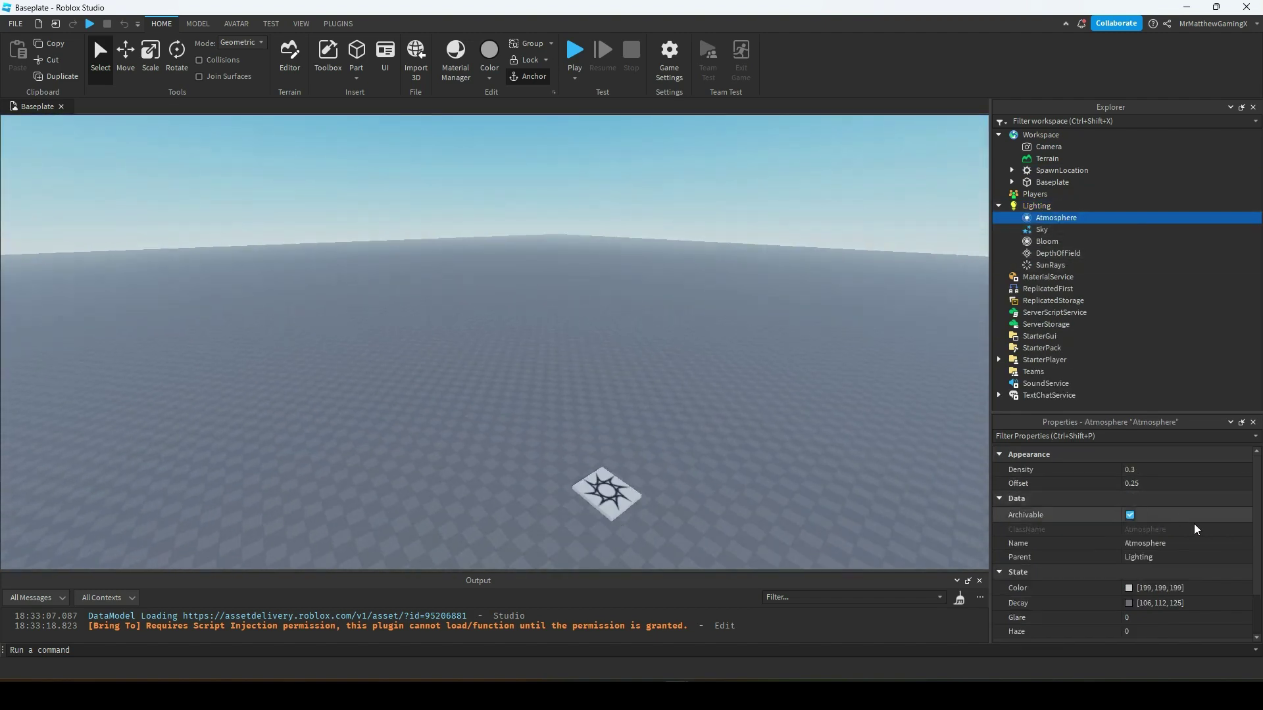
scroll(1128, 559, down, 2)
click(1128, 561)
drag(721, 296, 735, 203)
drag(784, 296, 782, 206)
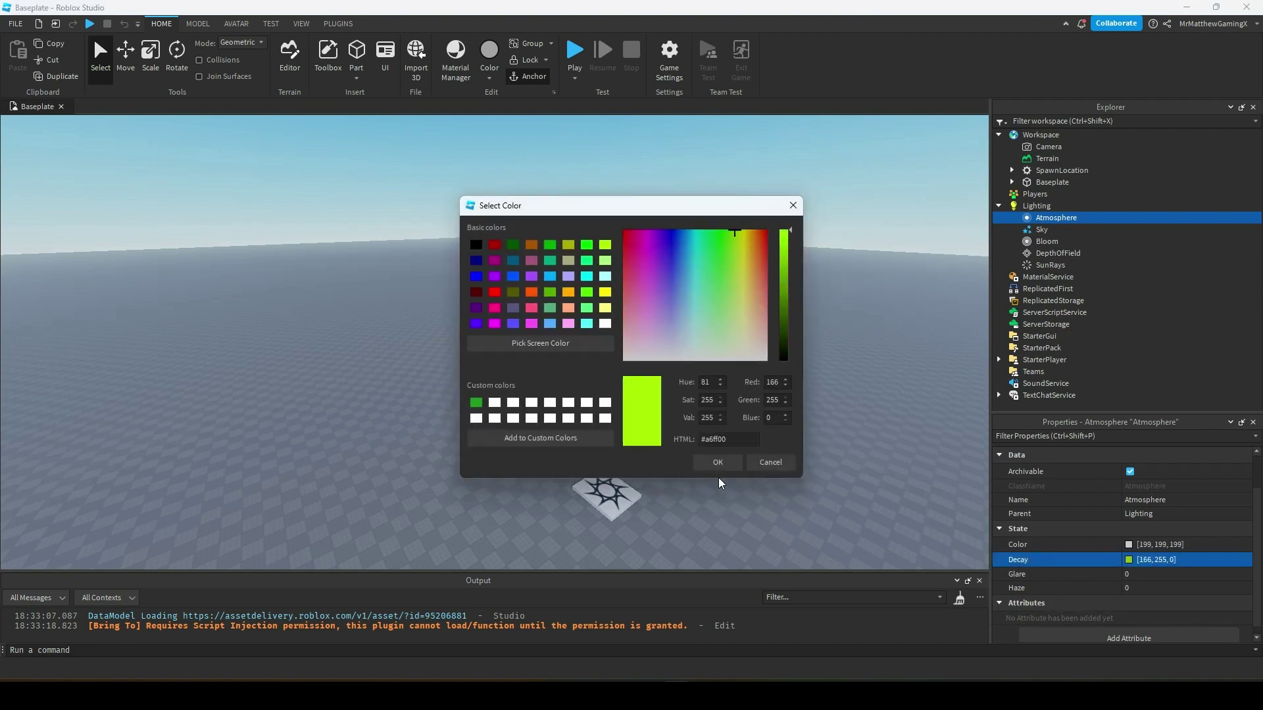
click(793, 205)
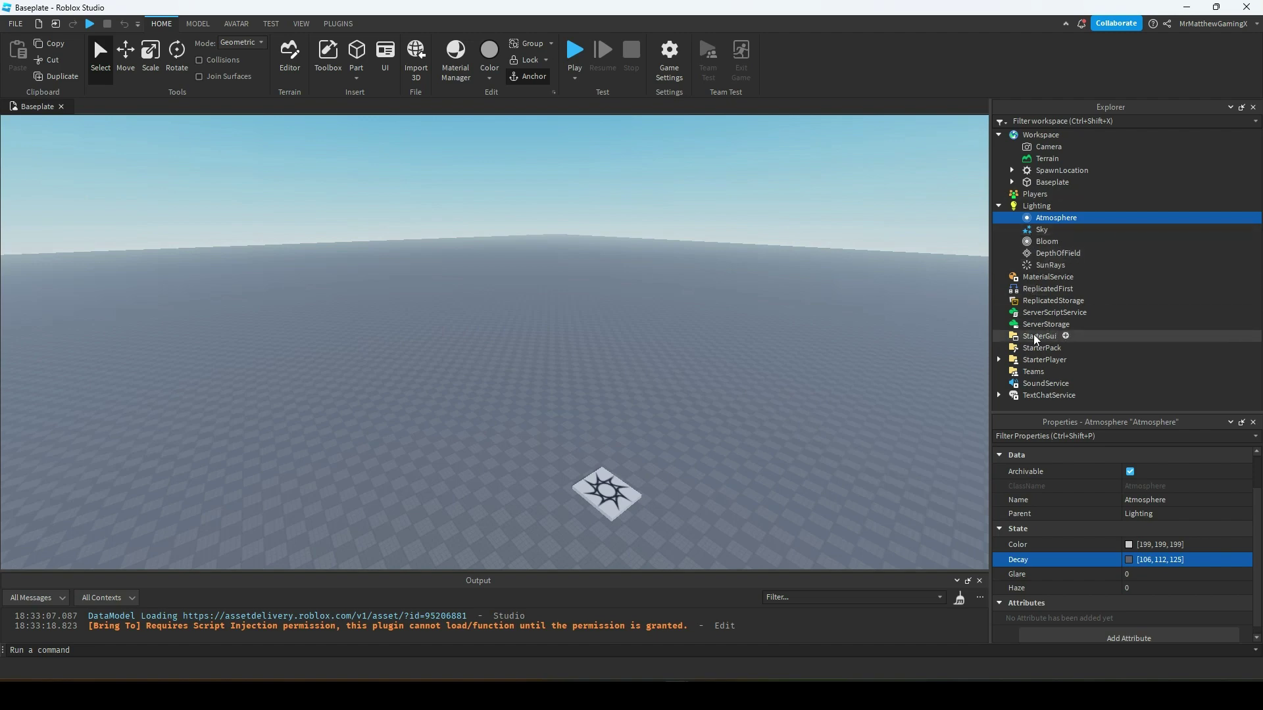
- Examine the properties of ReplicatedStorage, ServerScriptService, ServerStorage and StarterGui one after another
click(1055, 299)
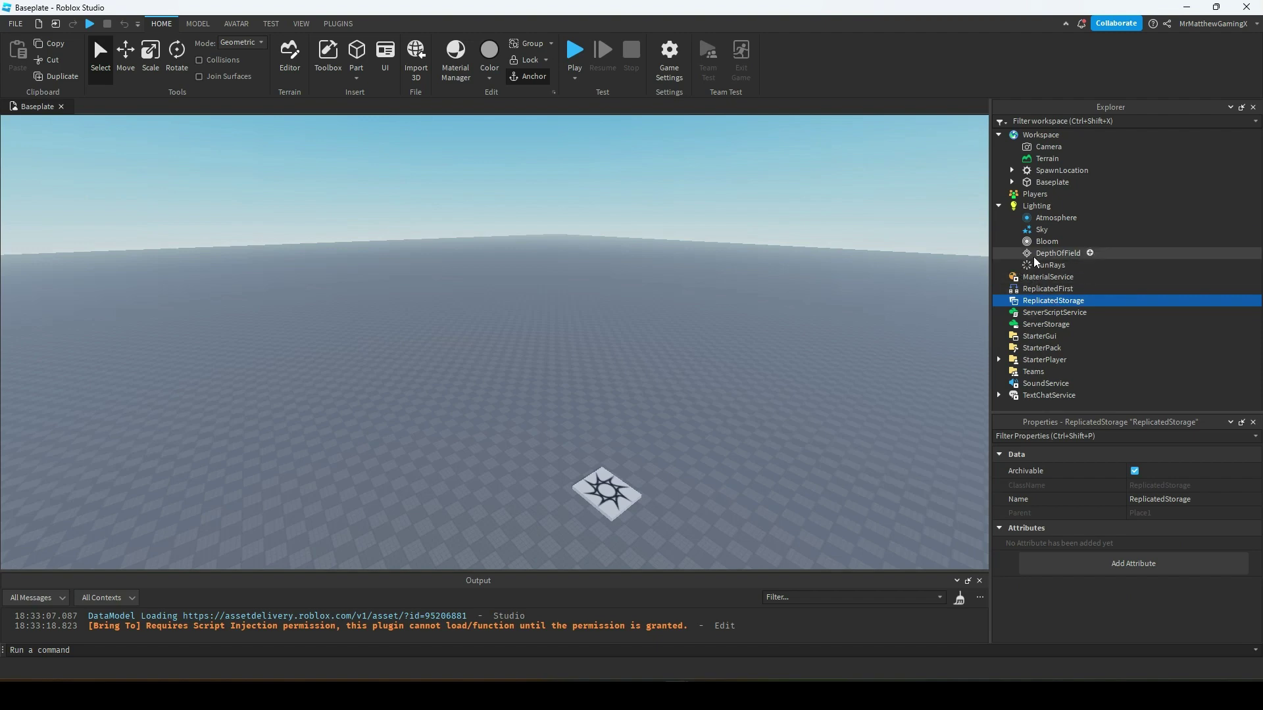
click(1047, 312)
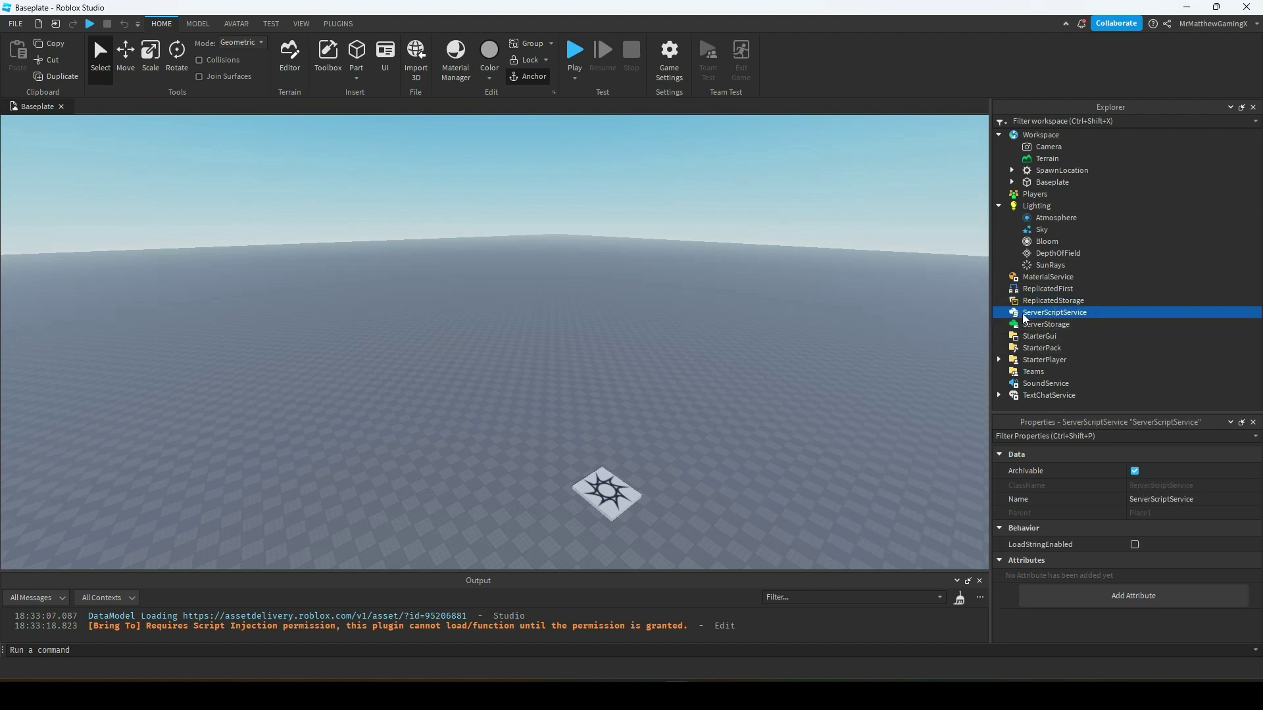
click(1047, 325)
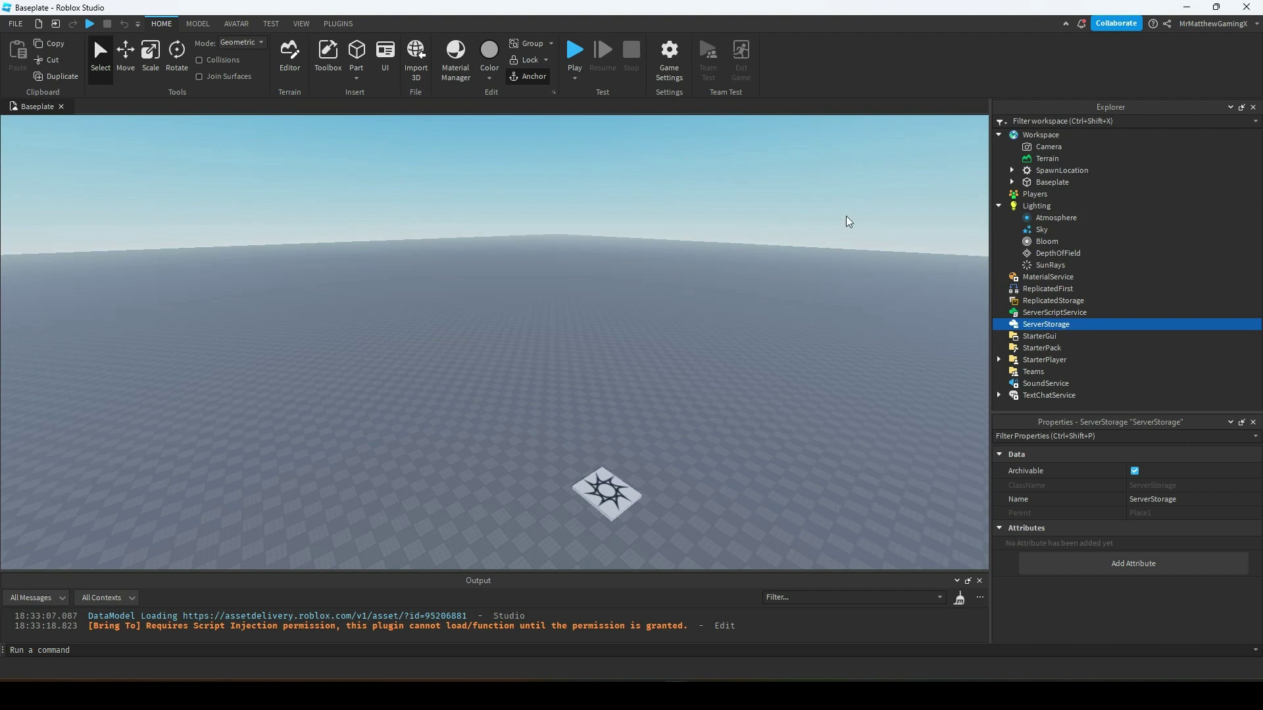
click(1028, 337)
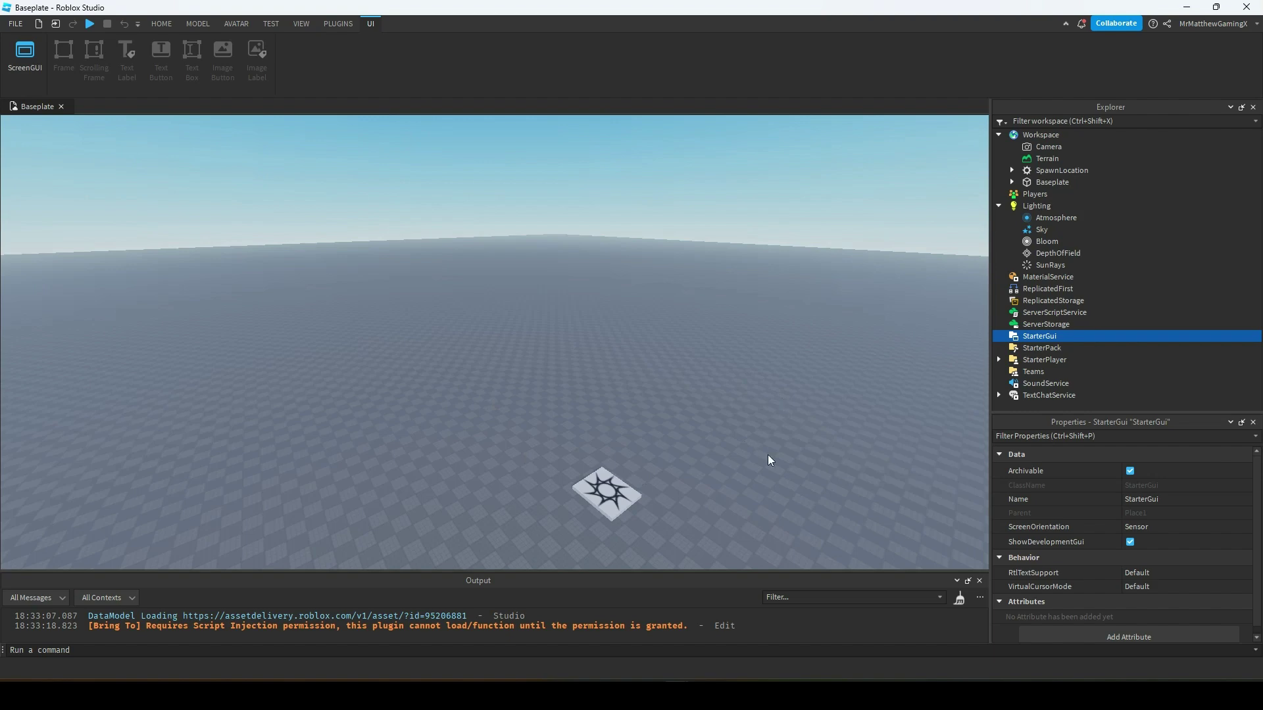
right_drag(713, 327, 713, 326)
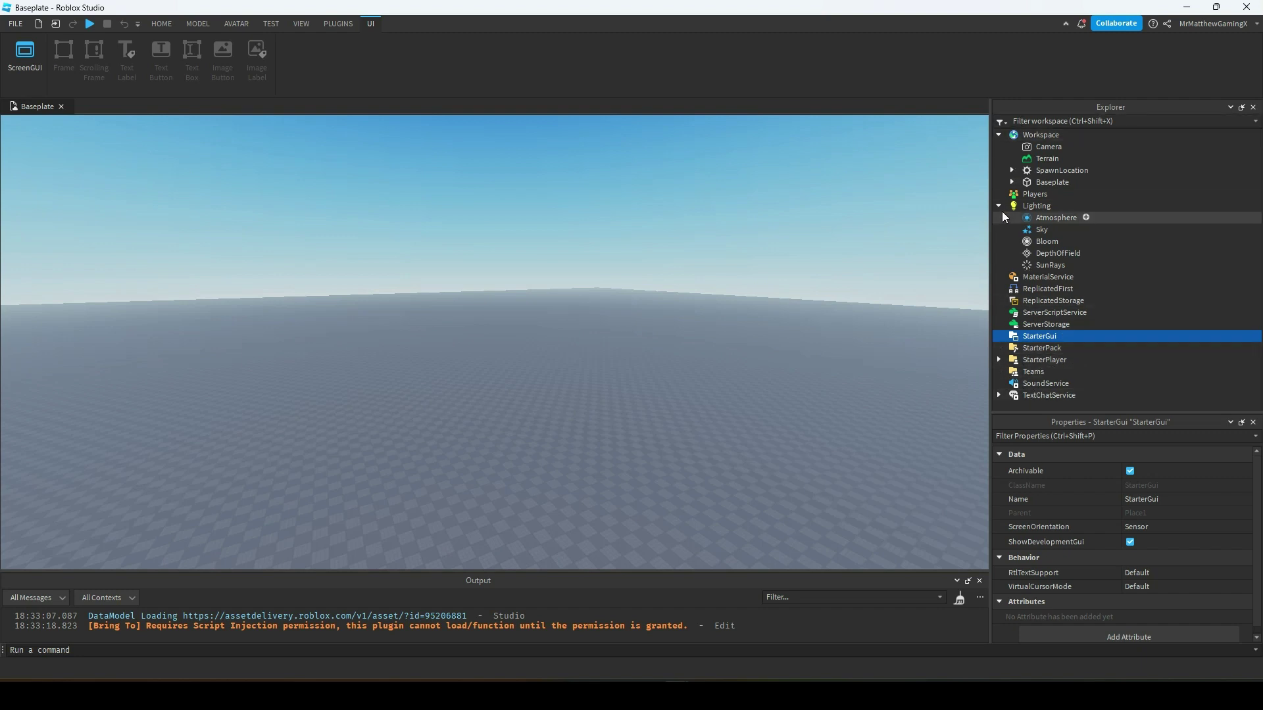
- Collapse Lighting and Workspace in the object tree and clear the selection
click(999, 206)
click(998, 134)
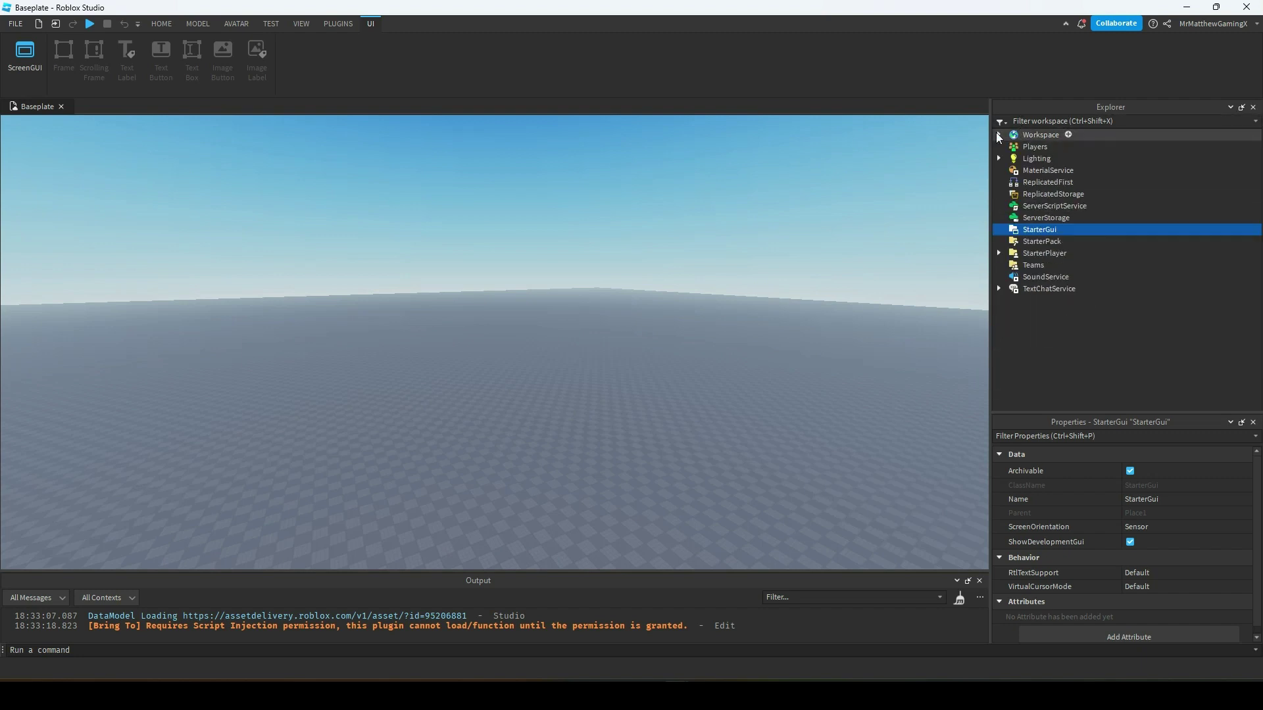
click(626, 300)
- Insert a new block part into the Workspace near the spawn location
right_drag(729, 242, 729, 248)
key(w)
scroll(729, 242, down, 3)
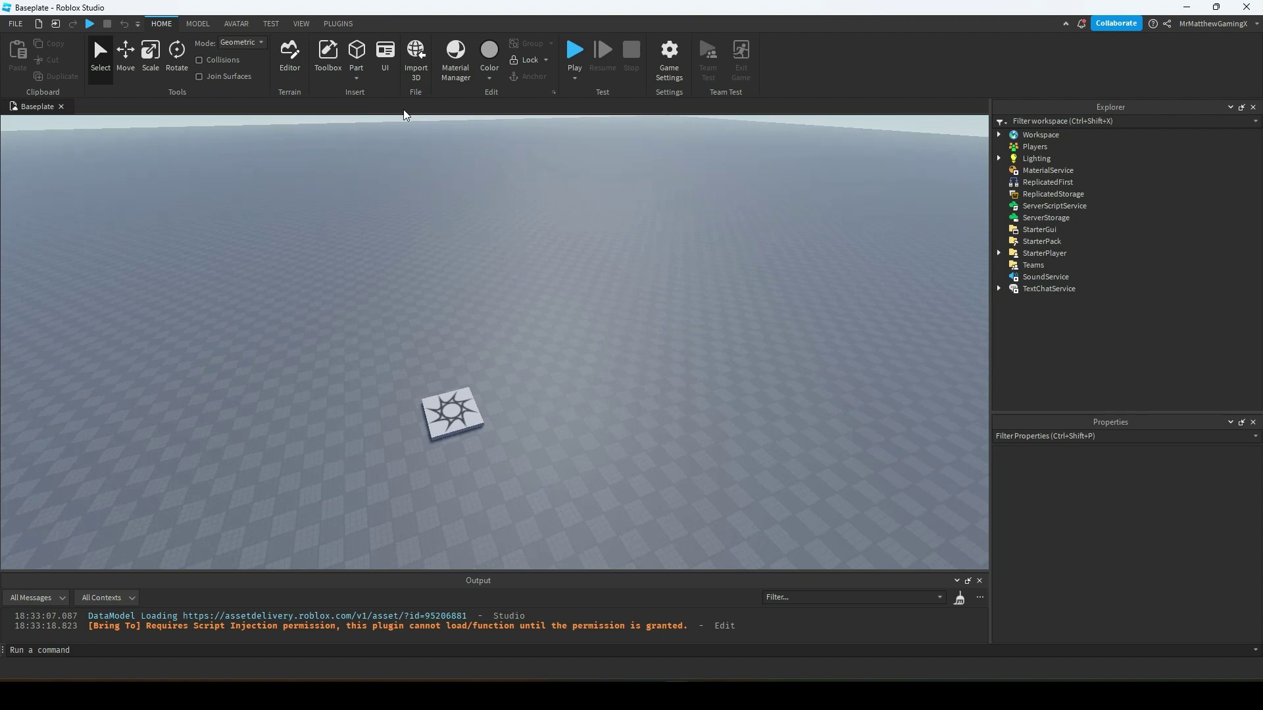
click(359, 52)
scroll(712, 329, up, 2)
scroll(711, 326, up, 5)
right_drag(712, 326, 712, 326)
- Raise the new part above the baseplate with the Move tool to a height of about 12.3, and enlarge the properties area
click(125, 58)
drag(539, 309, 560, 262)
key(e)
key(d)
right_drag(680, 321, 677, 316)
right_drag(645, 417, 642, 407)
key(a)
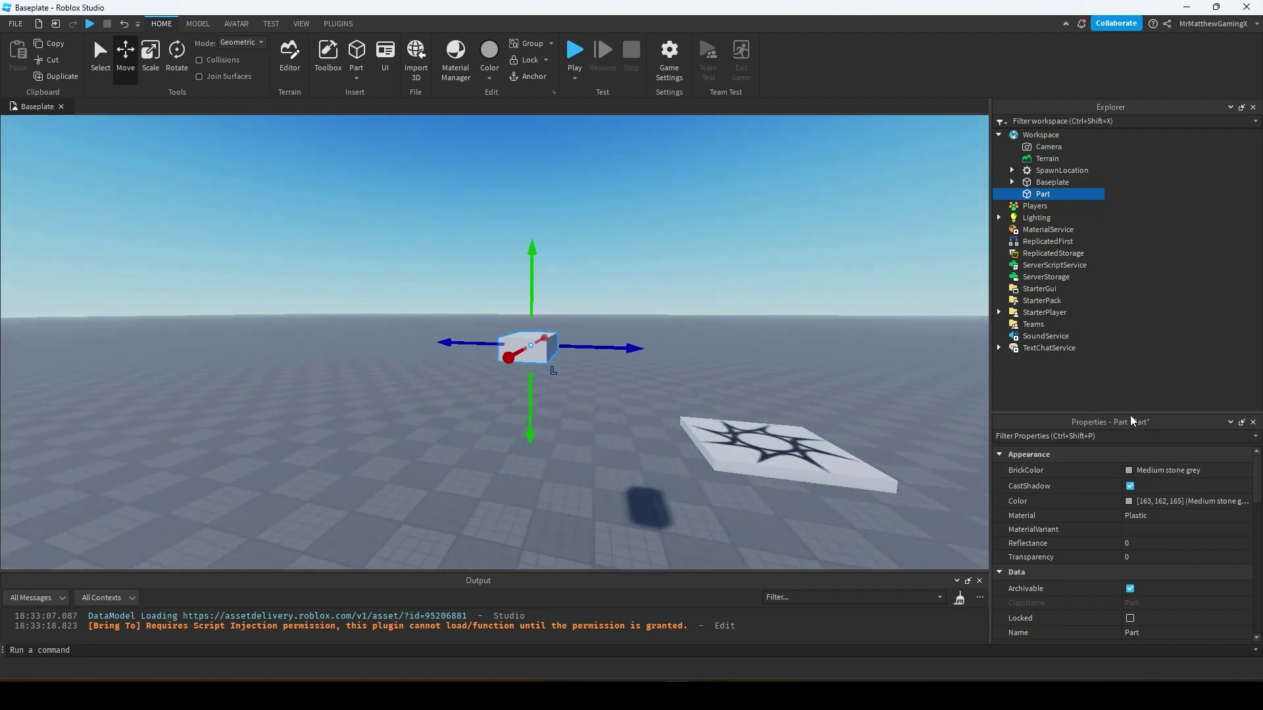
drag(1130, 412, 1129, 266)
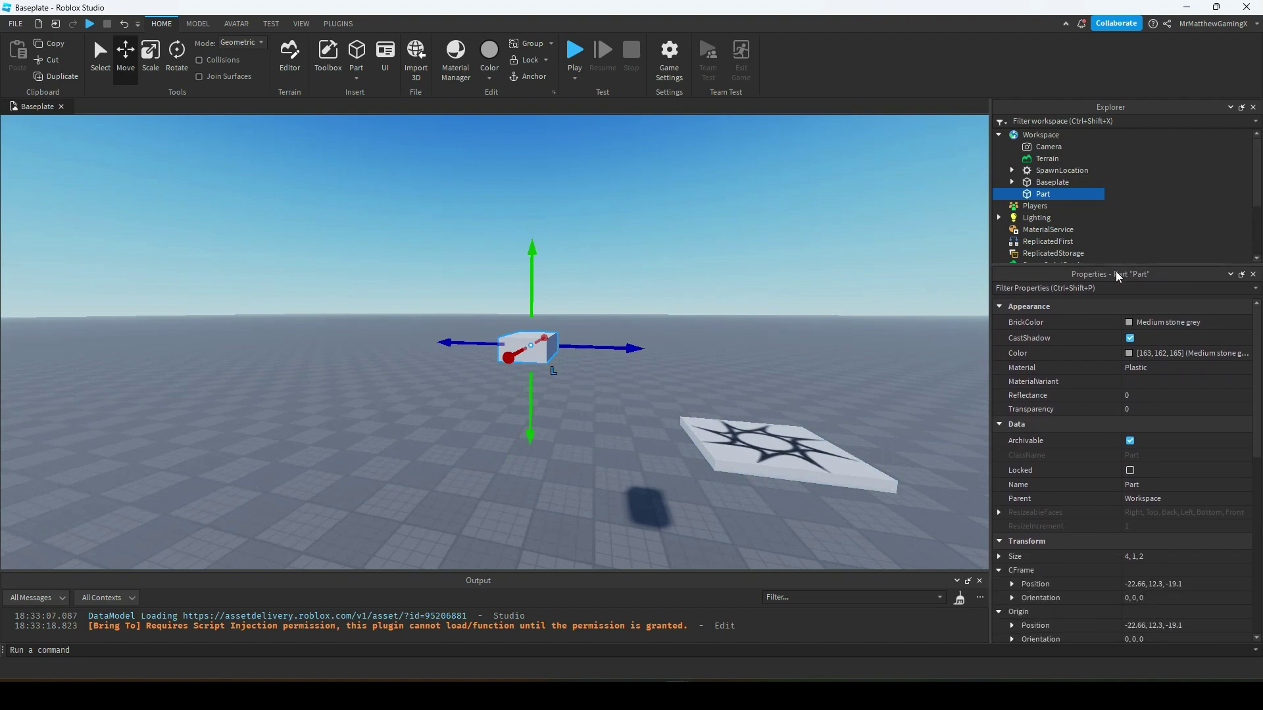
click(1130, 323)
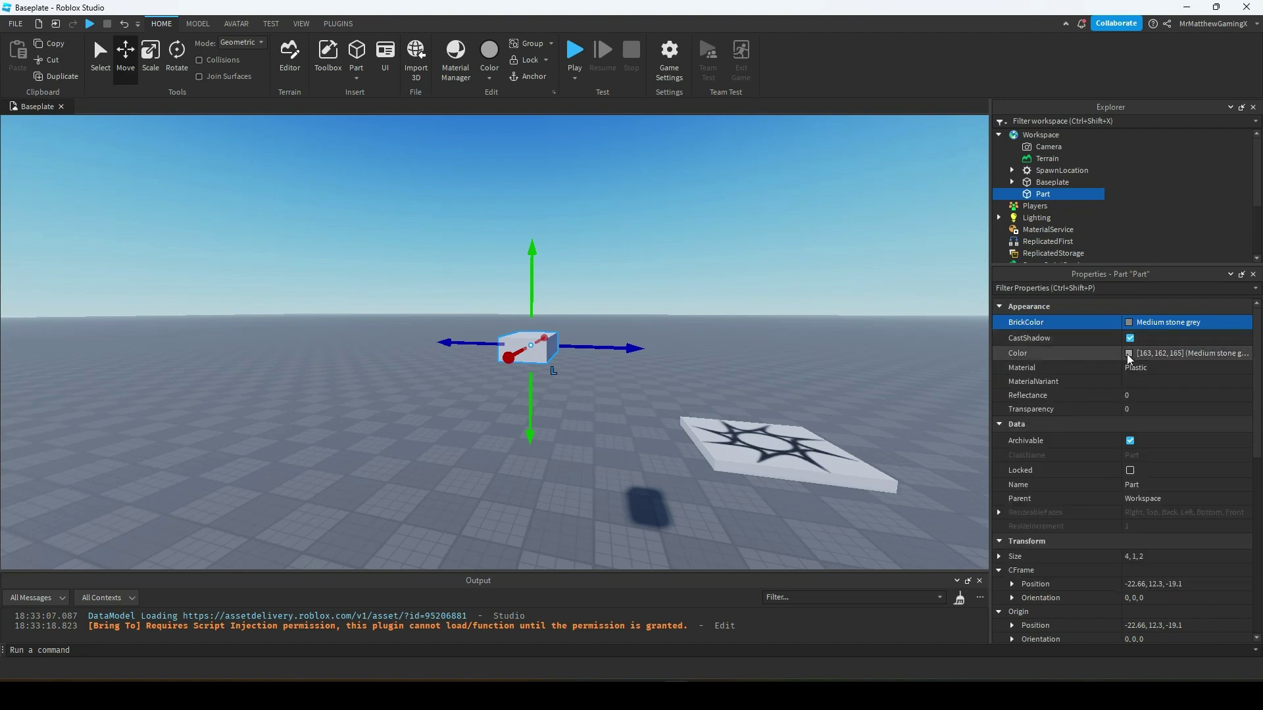
click(1128, 354)
drag(728, 291, 750, 239)
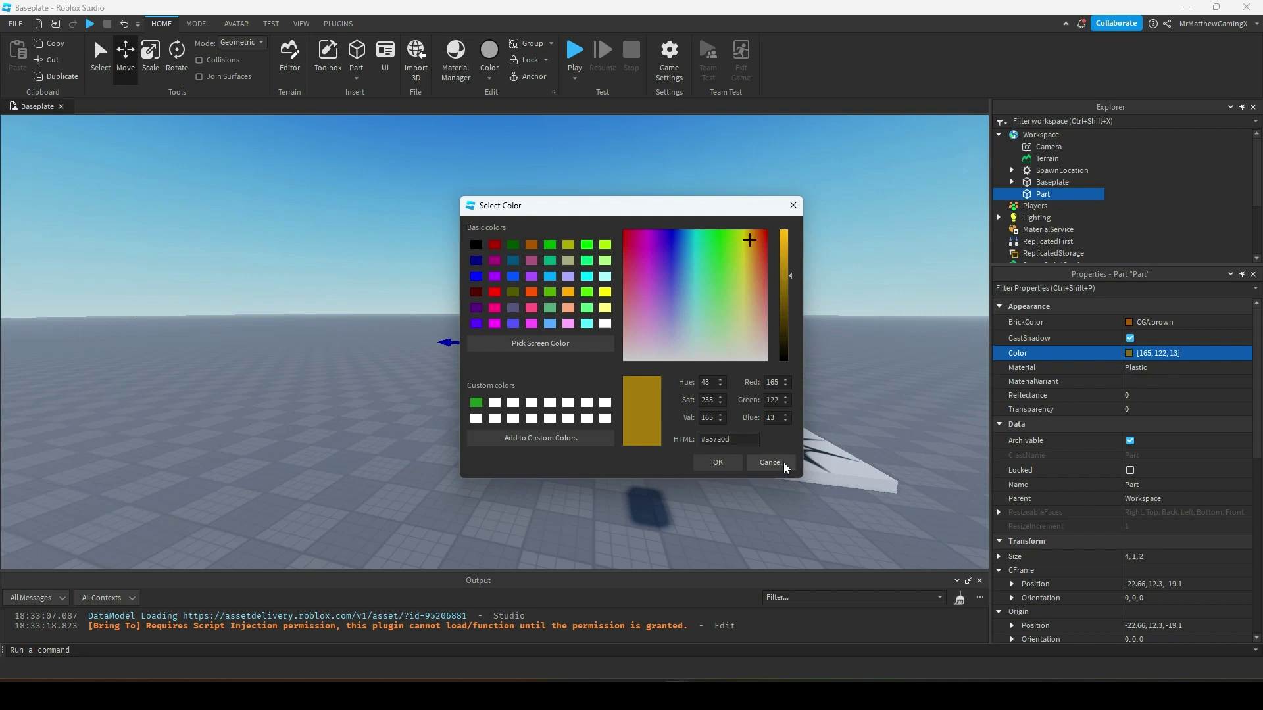
click(783, 465)
- Set the part's material to Ice and inspect its surface up close
click(1135, 374)
click(1136, 375)
click(1138, 393)
right_drag(706, 370, 704, 375)
key(w)
- Set the part's material to ForceField
click(1131, 368)
click(1132, 368)
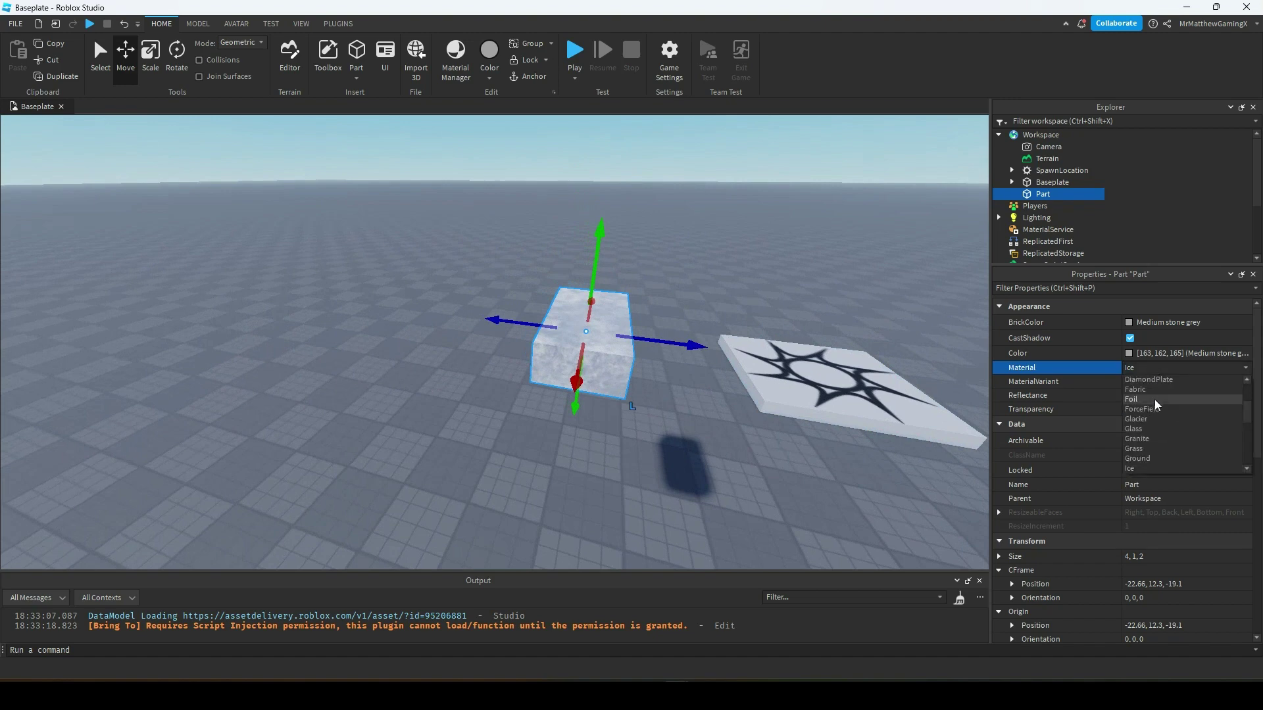
click(1149, 414)
- Try the Ground material on the part, and settle on SmoothPlastic as its material
click(1148, 367)
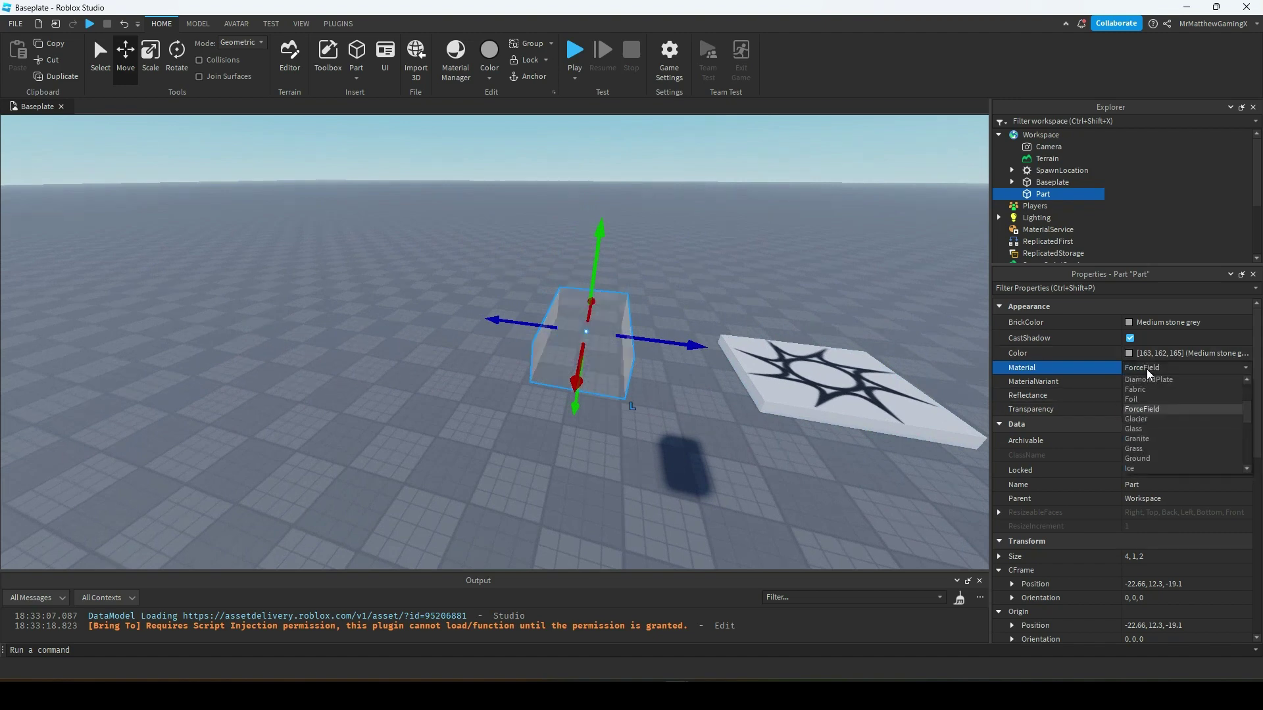
click(1141, 460)
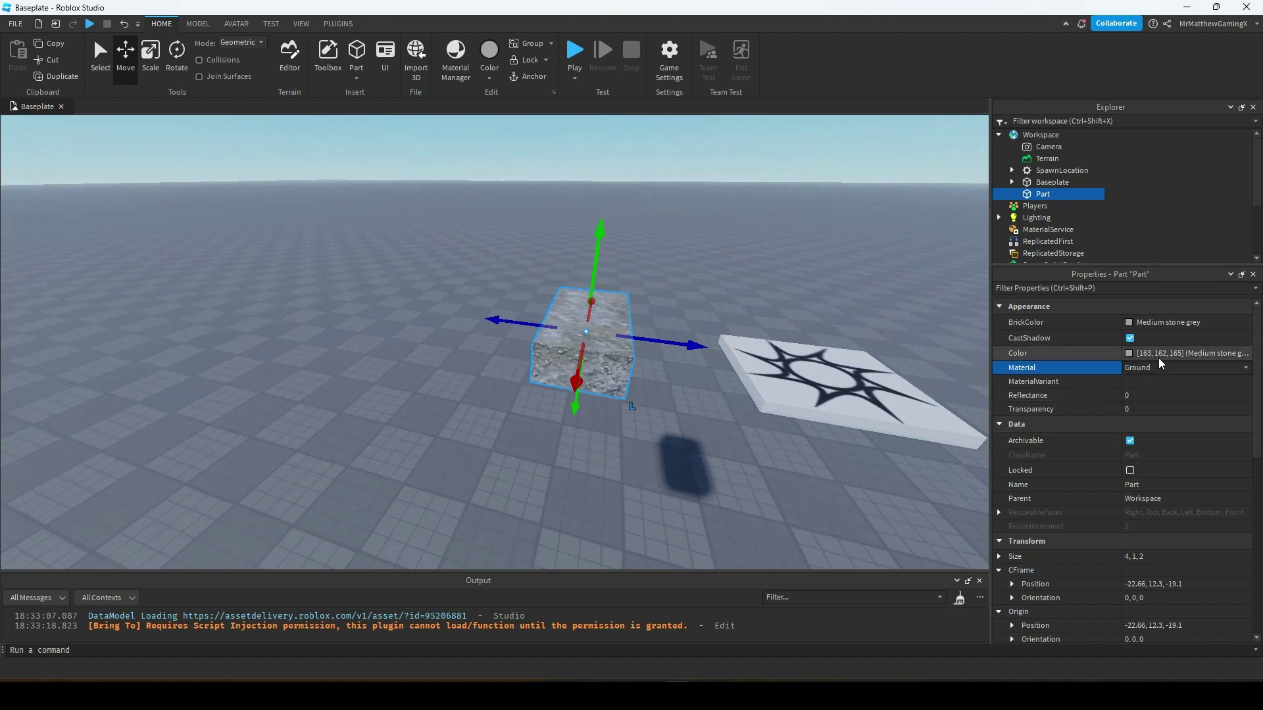
click(1160, 369)
text(sm)
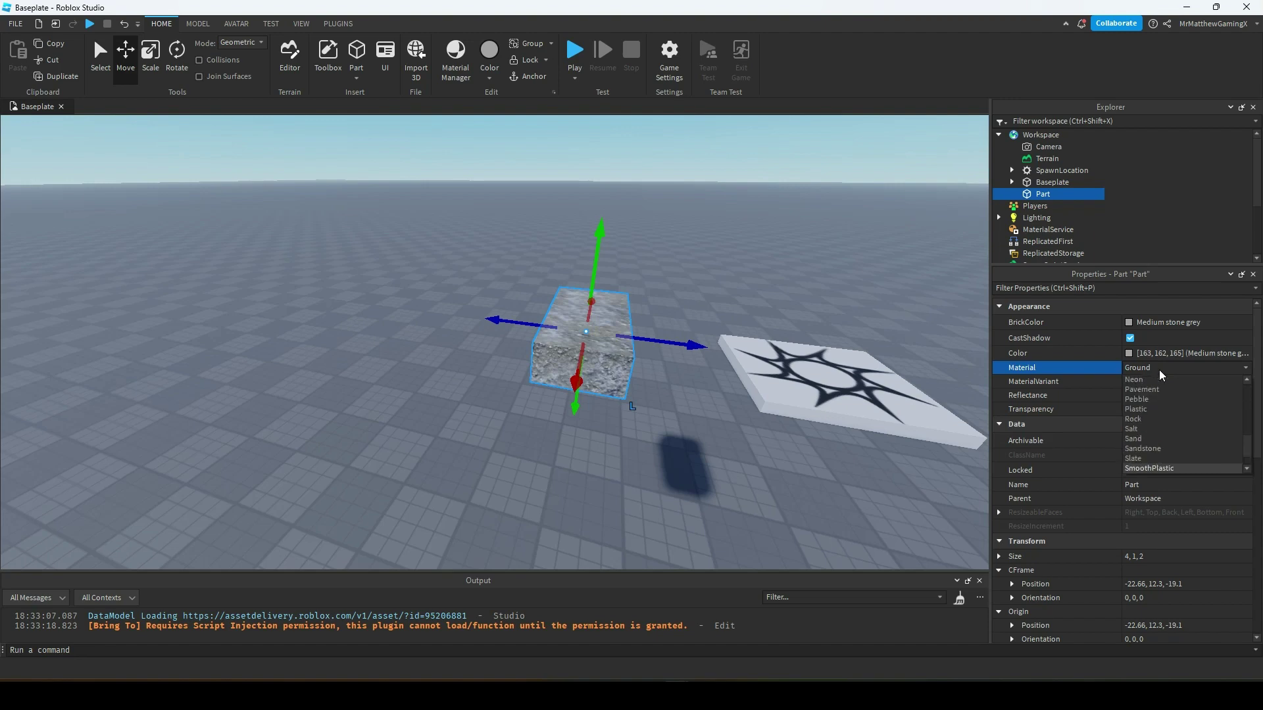
key(Return)
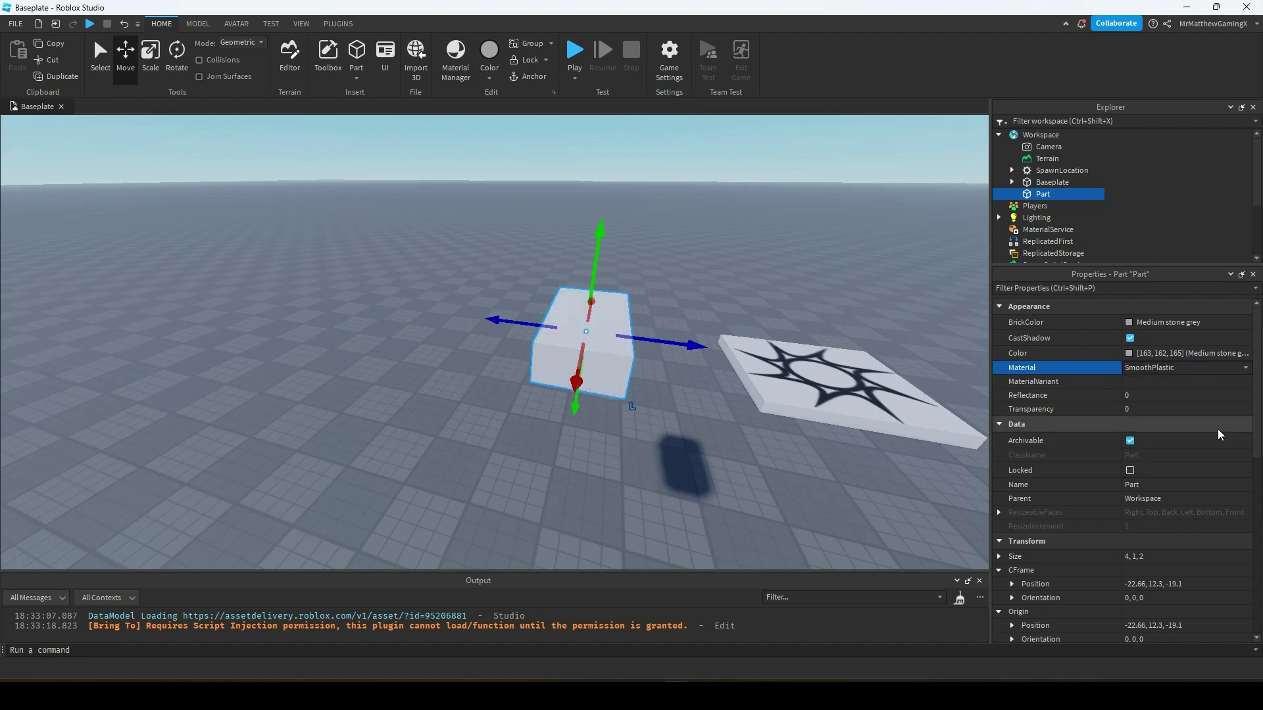
- Examine the part's full property list, and inspect the floating part beside the spawn location from several angles
scroll(1138, 472, down, 8)
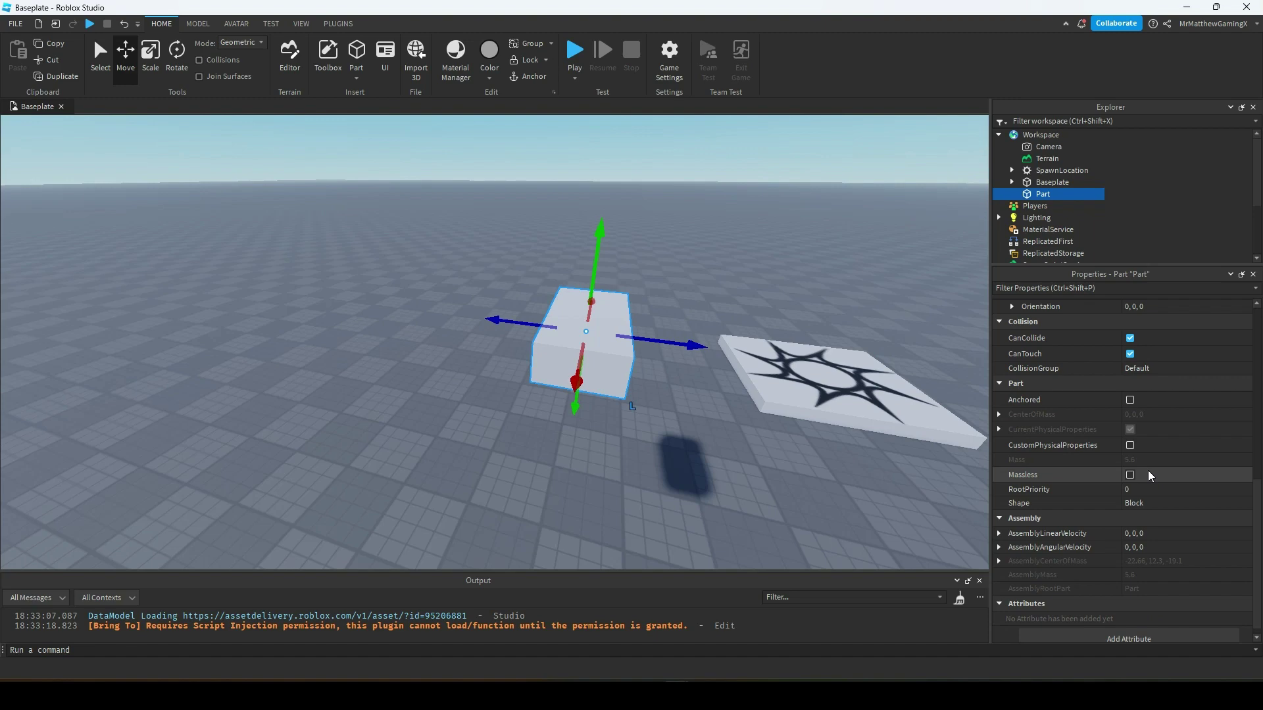
scroll(1172, 564, up, 8)
scroll(1173, 565, down, 5)
scroll(1172, 564, up, 5)
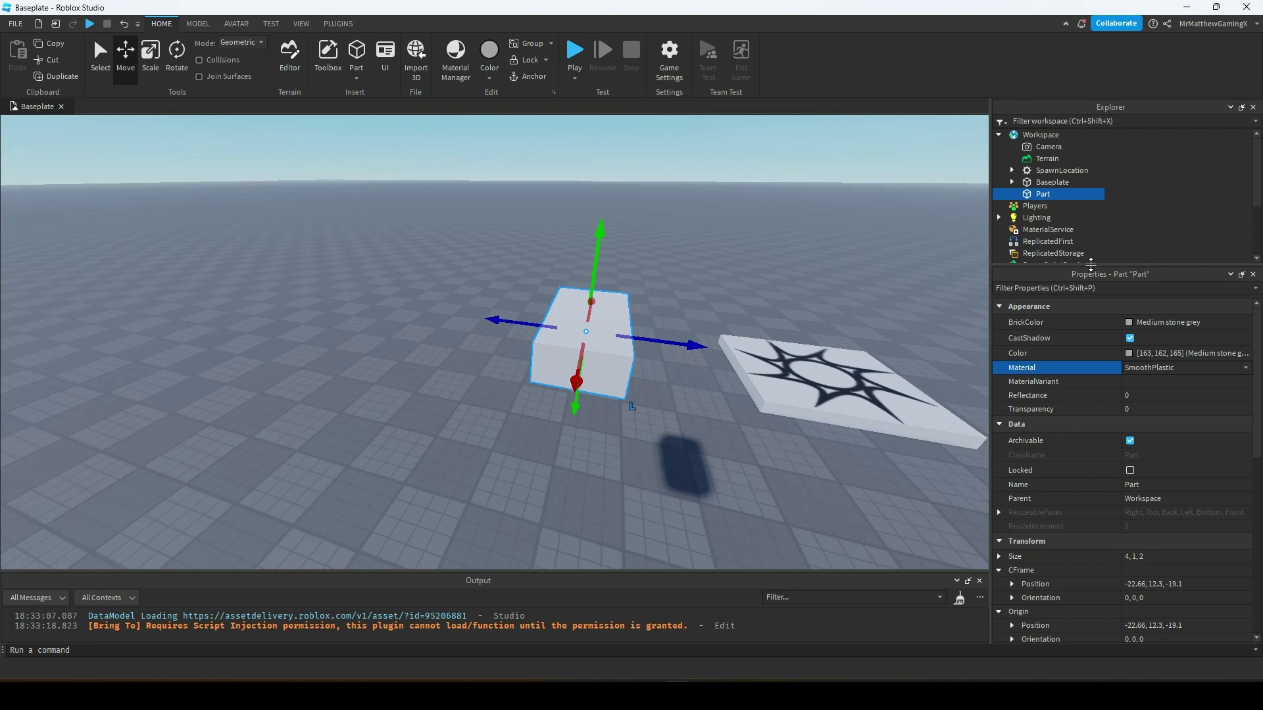
right_drag(642, 302, 756, 342)
scroll(757, 341, up, 2)
scroll(757, 340, down, 3)
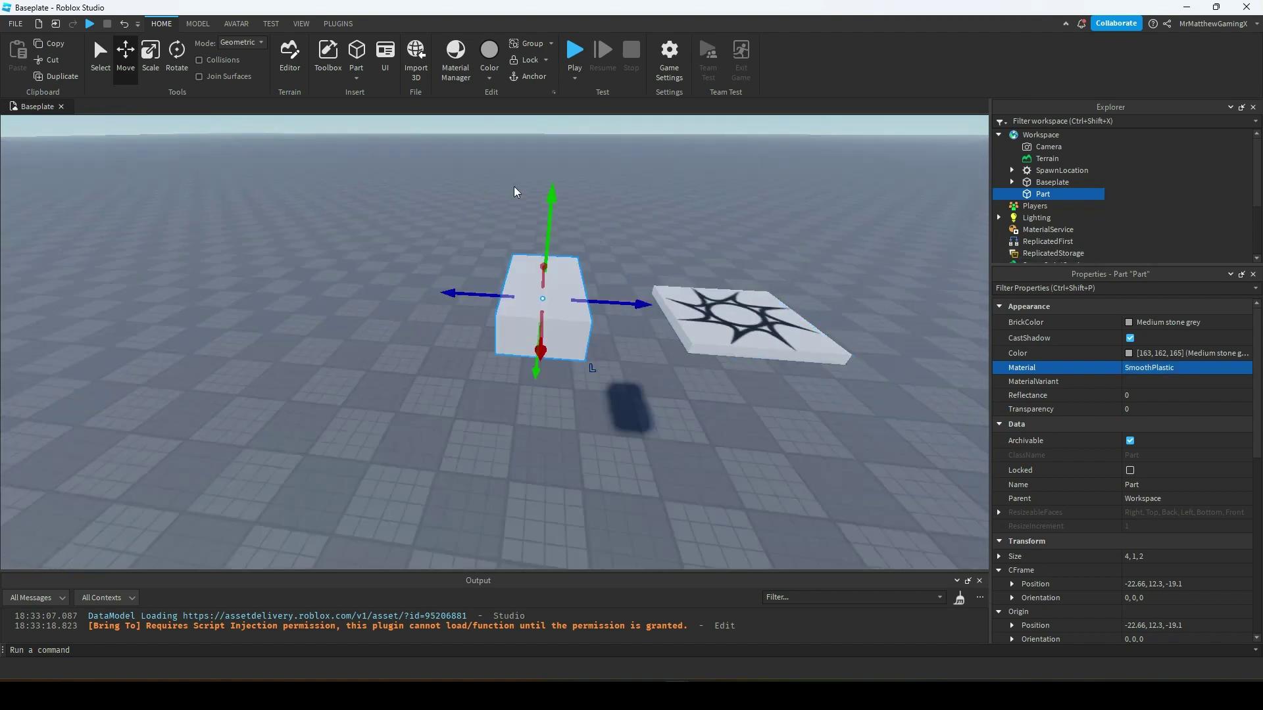
click(610, 393)
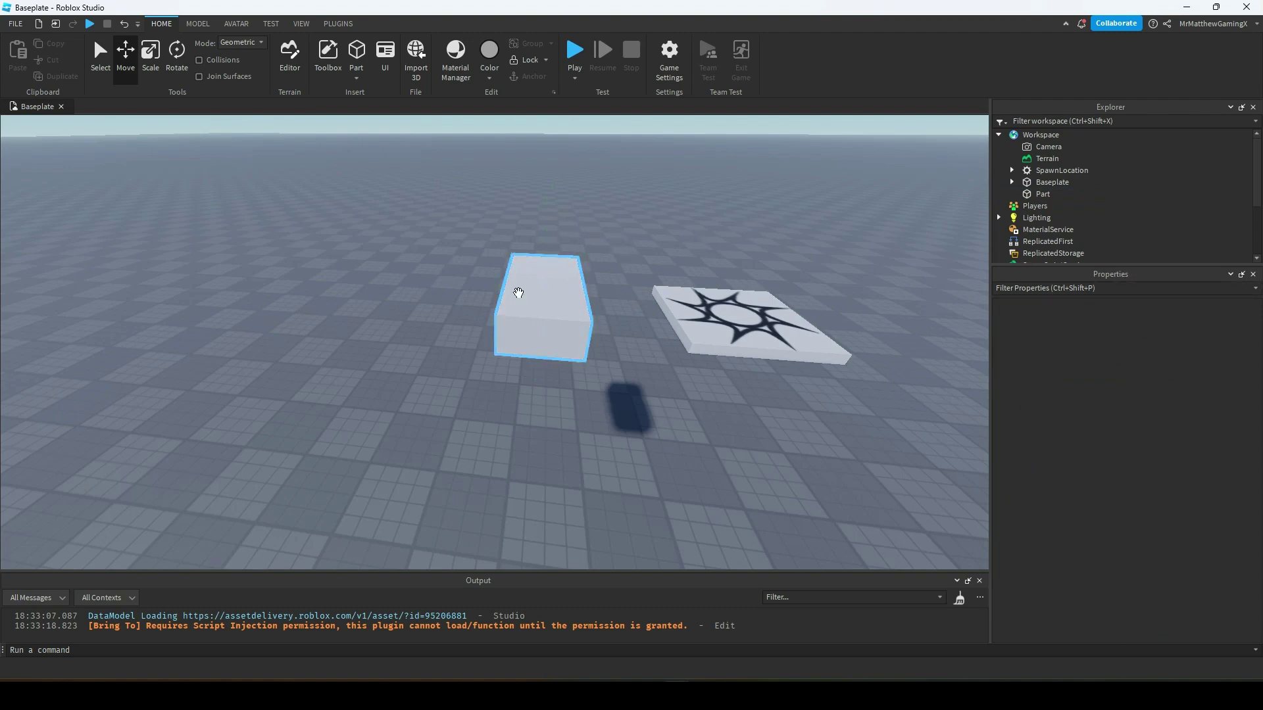
click(518, 293)
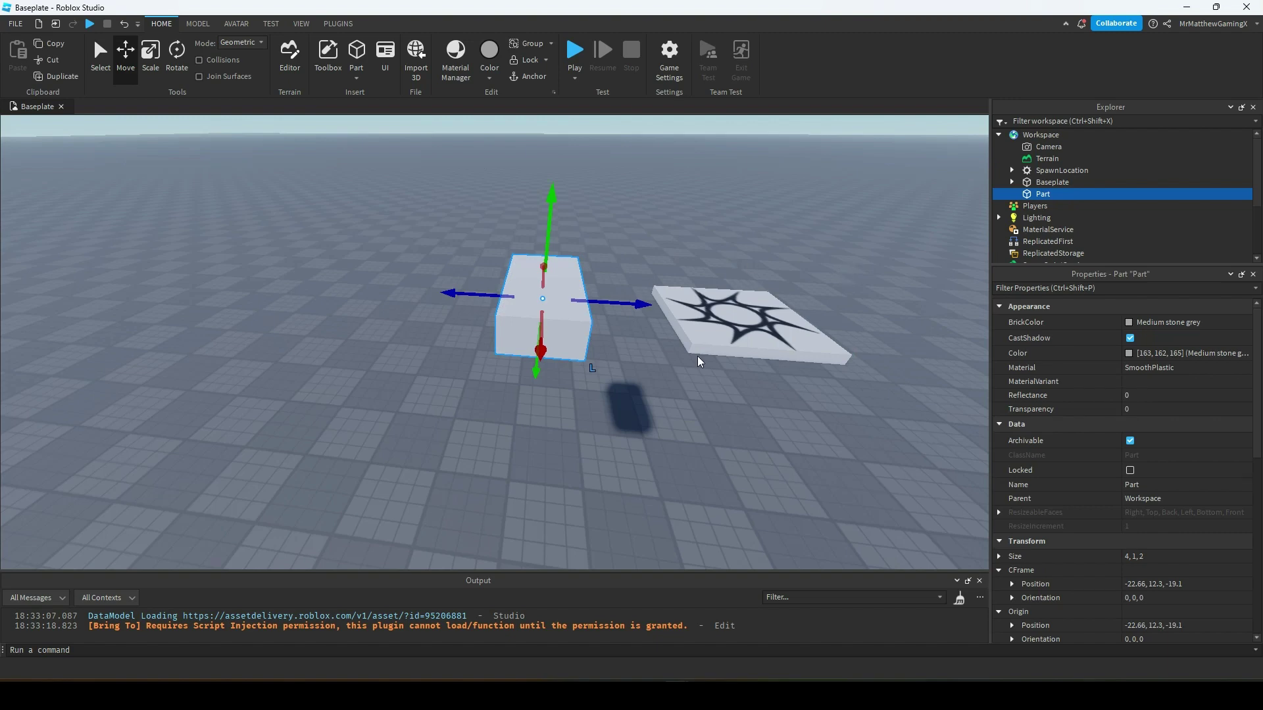
scroll(533, 289, up, 3)
scroll(642, 307, down, 3)
right_drag(682, 327, 771, 338)
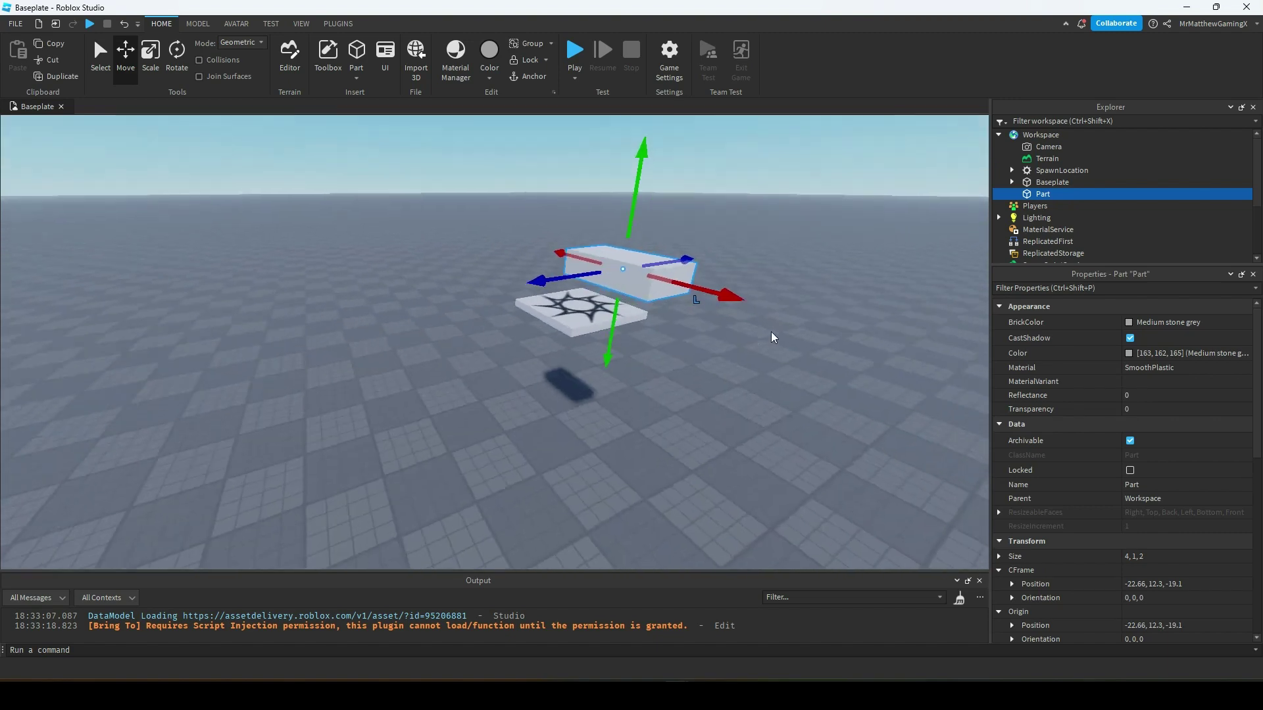
- Run the simulation without a player character to test how the unanchored floating part behaves, and stop it
key(w)
key(d)
click(574, 76)
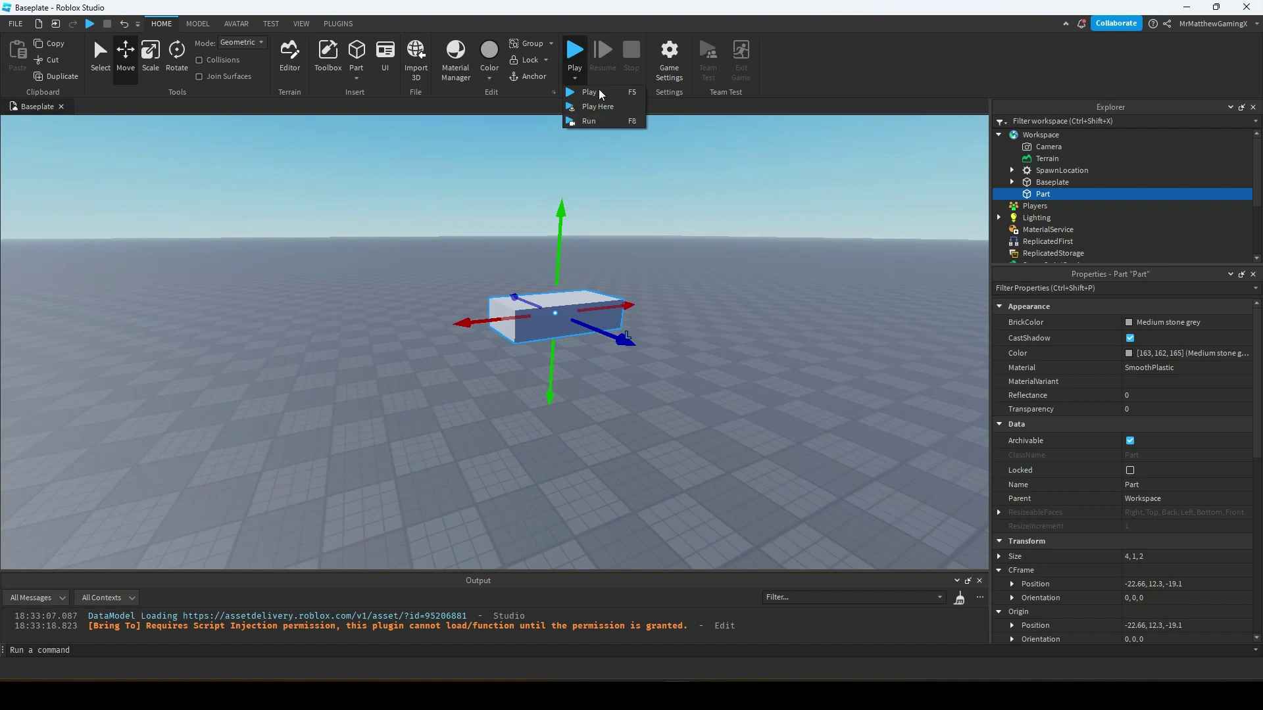
click(606, 122)
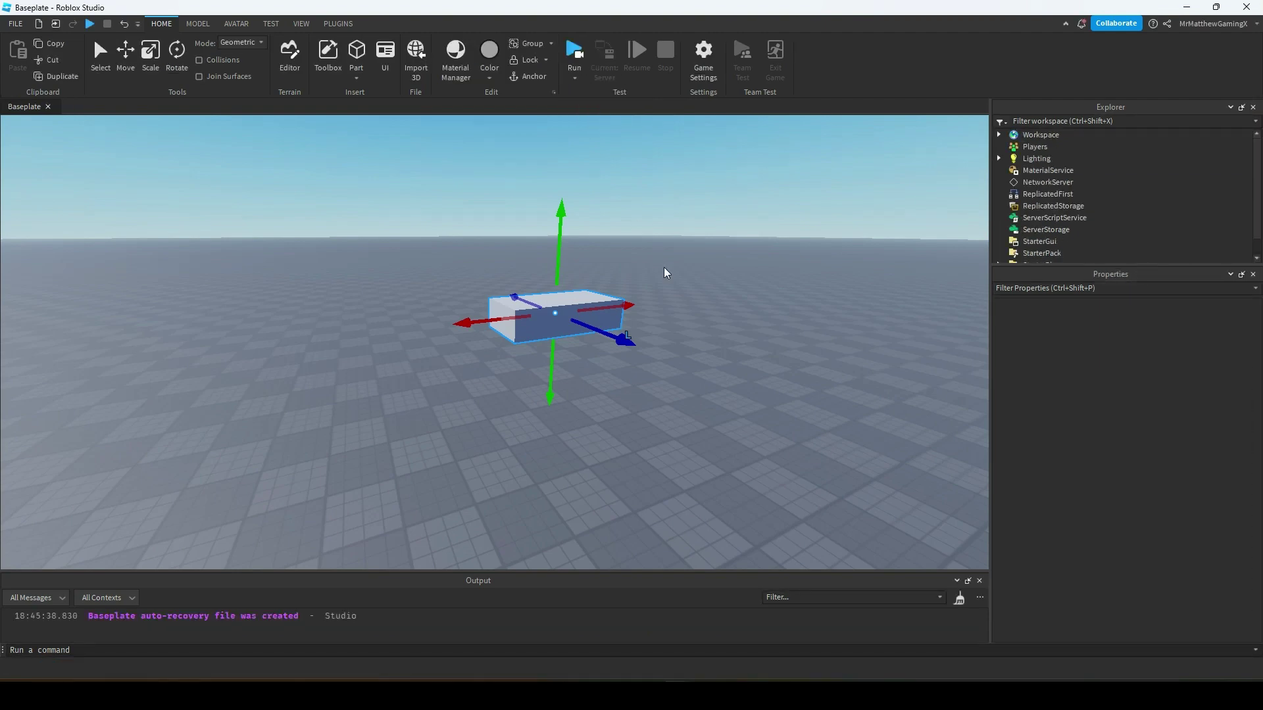
mouse_move(668, 268)
right_down()
mouse_move(657, 287)
mouse_move(659, 270)
right_up()
key(s)
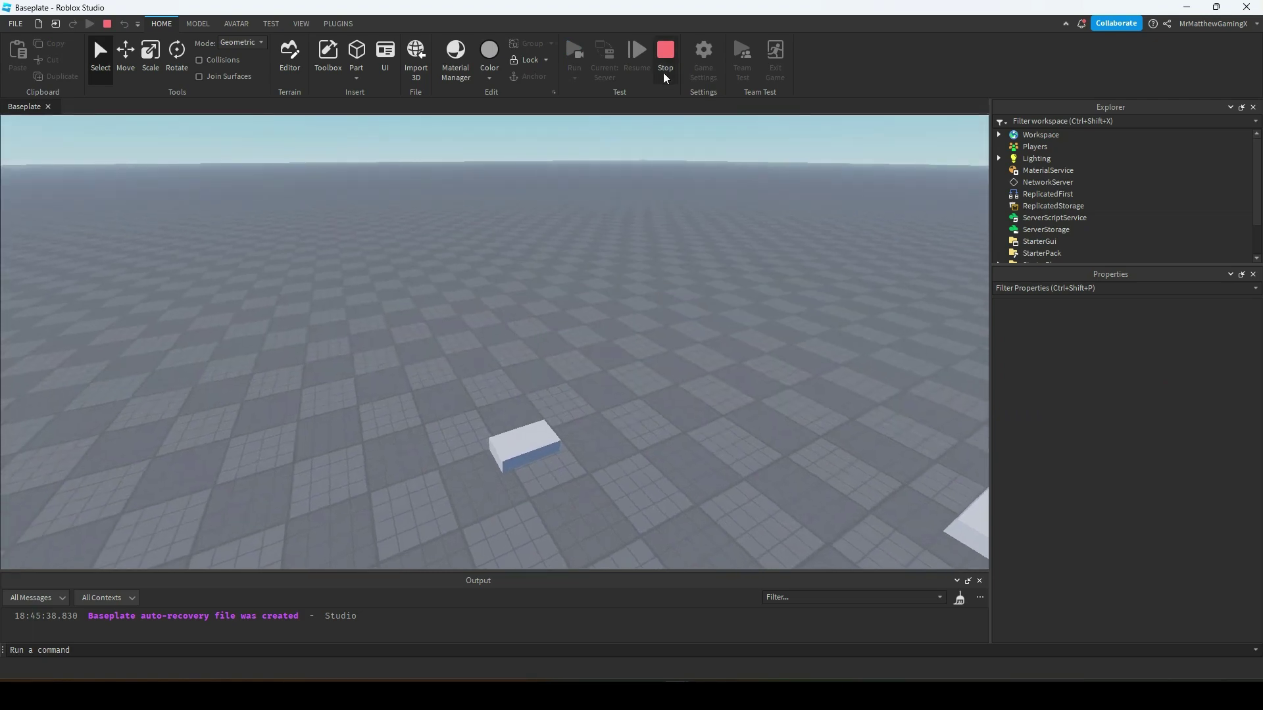
click(665, 64)
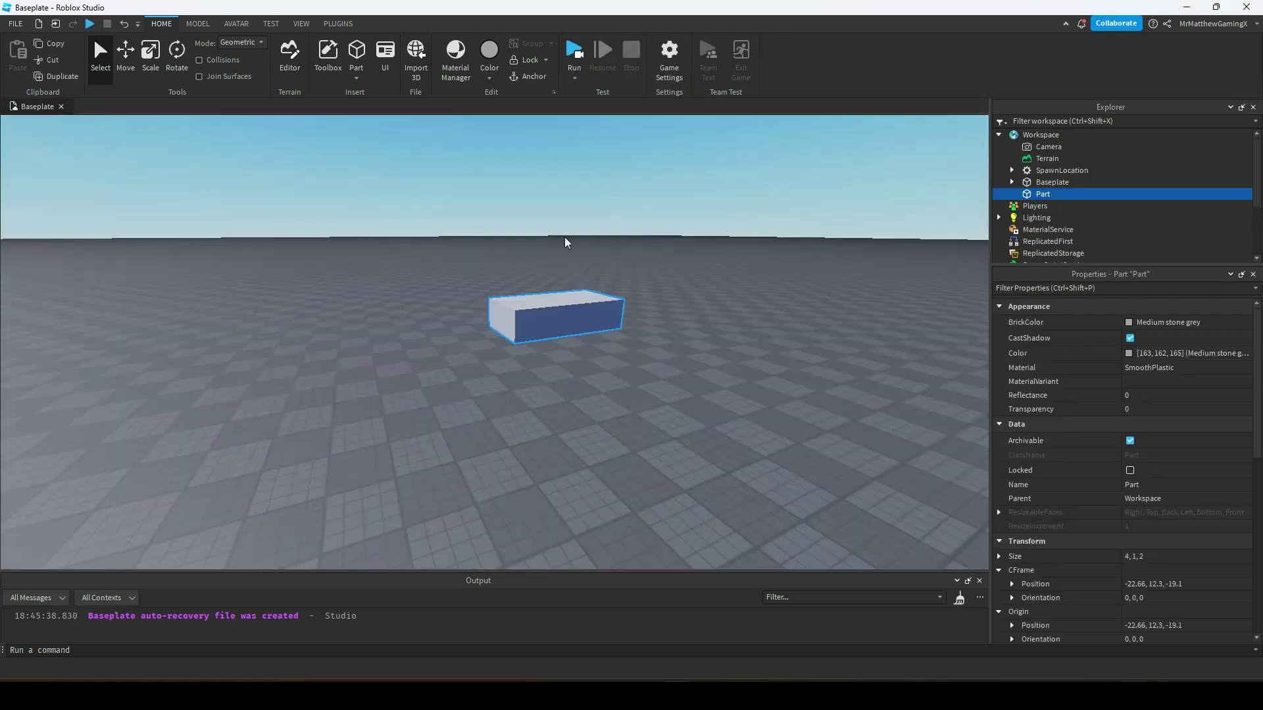
- Filter the part's properties by Anchor and turn on its Anchored setting
click(1058, 294)
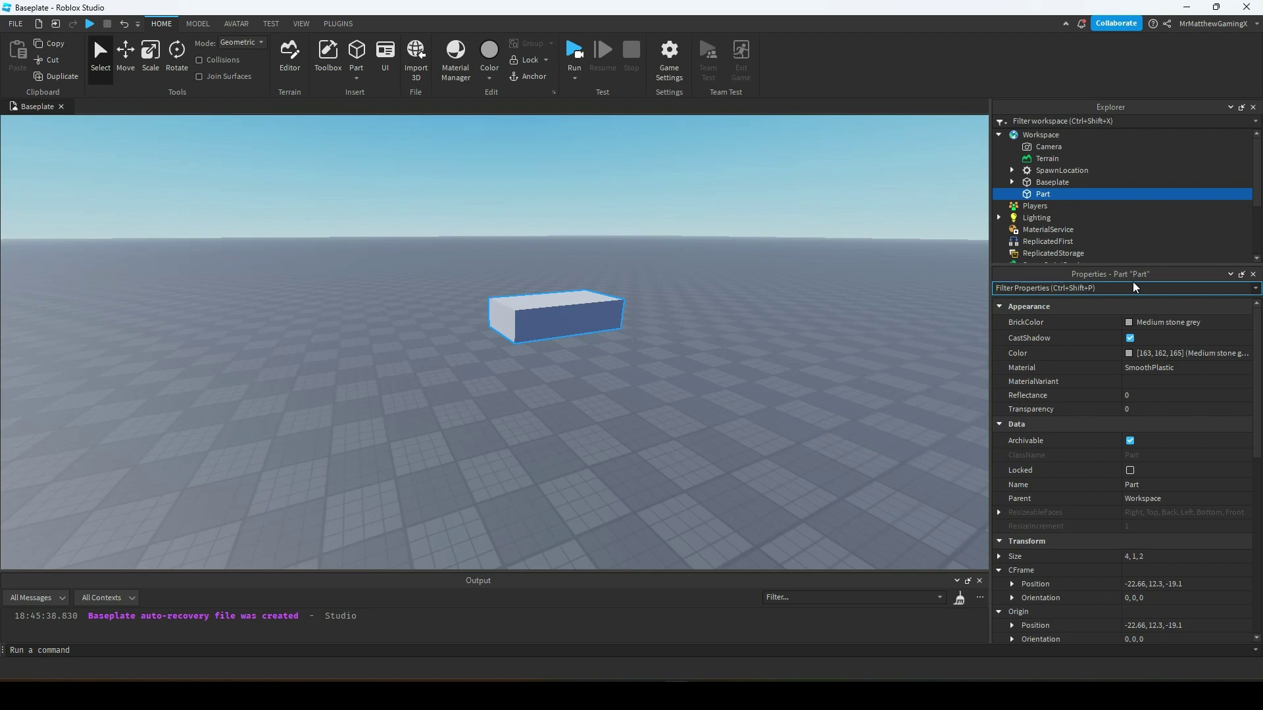
text(Anchor)
click(1135, 323)
- Run the simulation again to check how the anchored part behaves from different viewpoints, and stop it
click(574, 53)
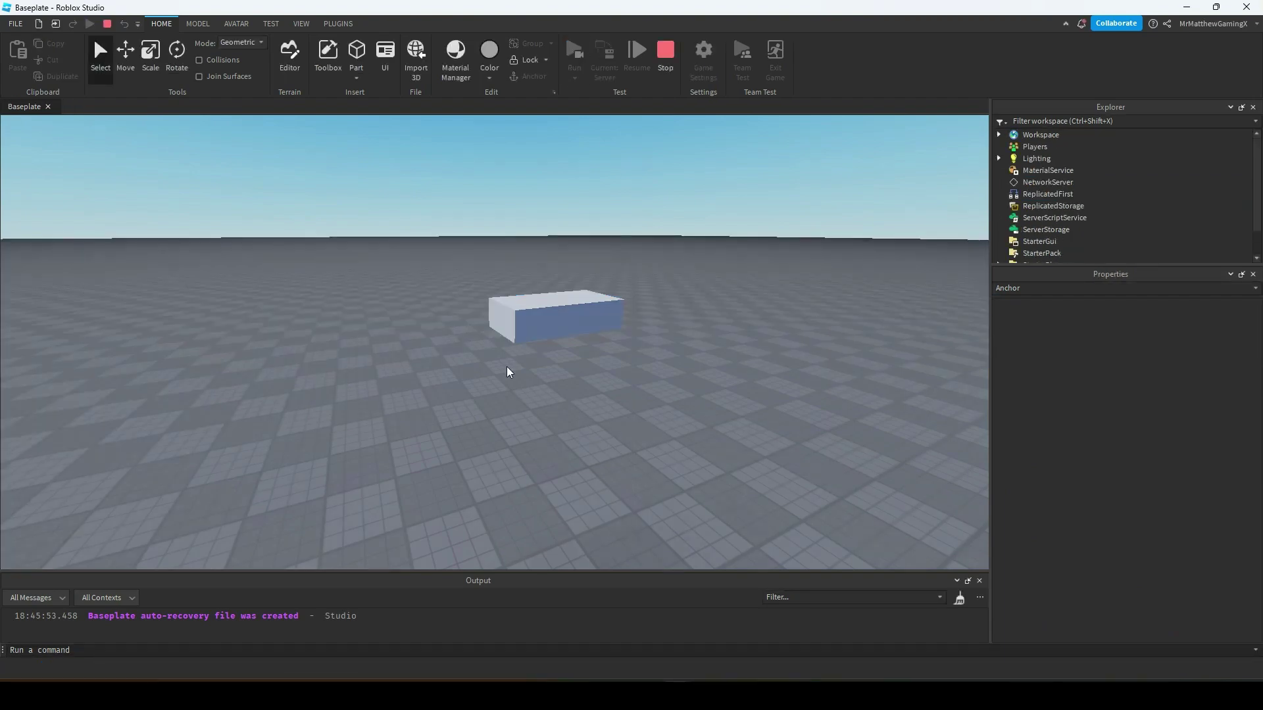
key(d)
right_drag(761, 323, 760, 325)
key(w)
key(s)
click(666, 56)
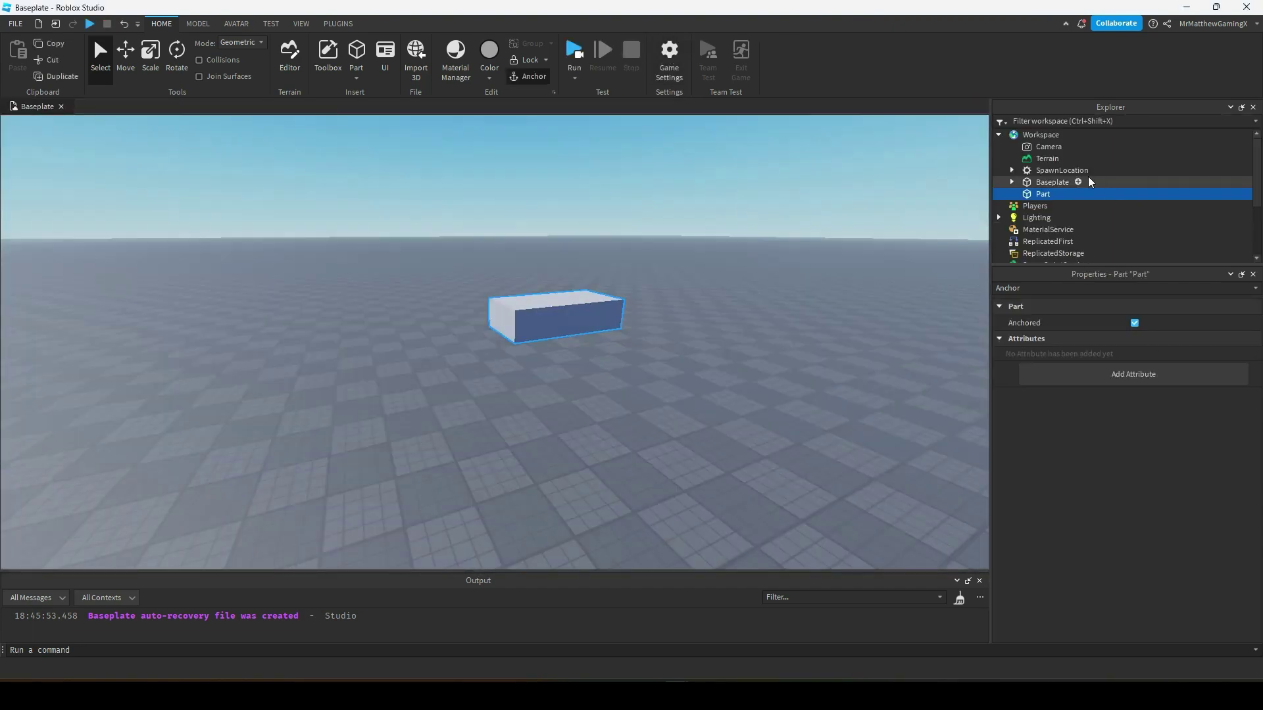
- Clear the Anchor text from the property filter to list all of the part's properties
drag(1052, 288, 952, 287)
key(BackSpace)
key(BackSpace)
key(BackSpace)
key(BackSpace)
key(BackSpace)
key(BackSpace)
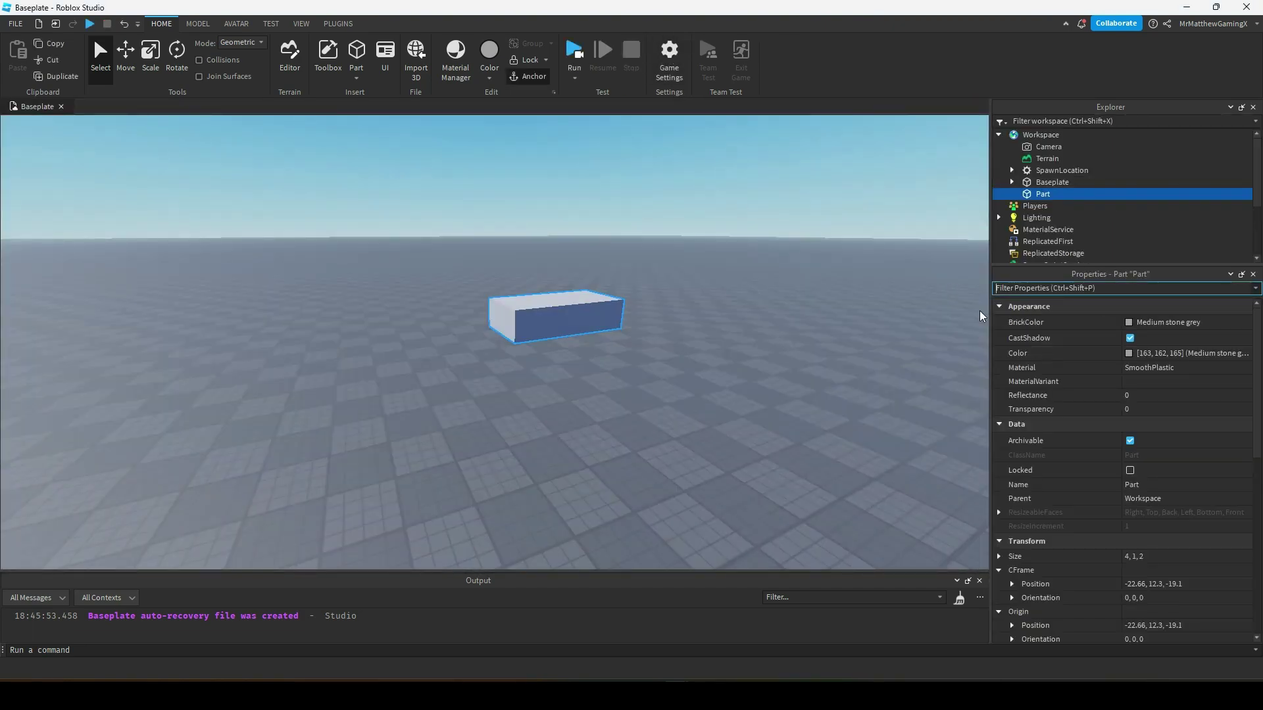
- Reselect the part, locate its Anchored setting by filtering the properties by Anch, and clear the filter
click(728, 403)
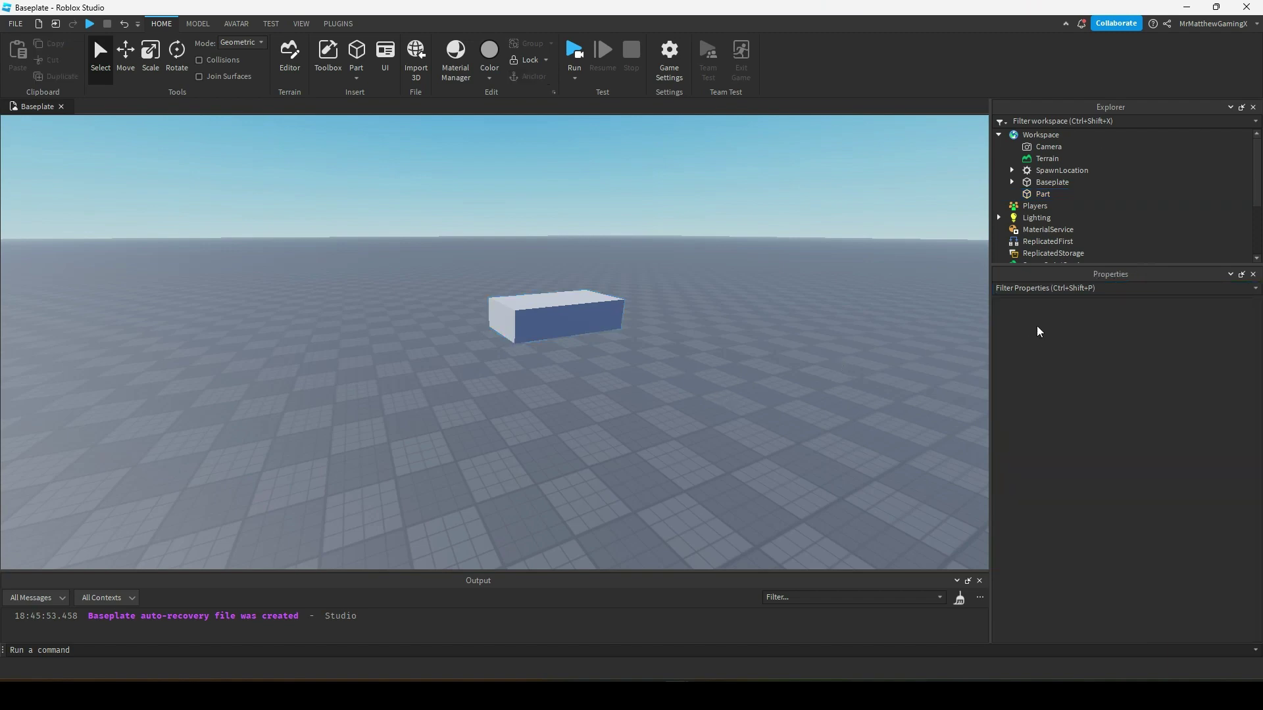
click(554, 299)
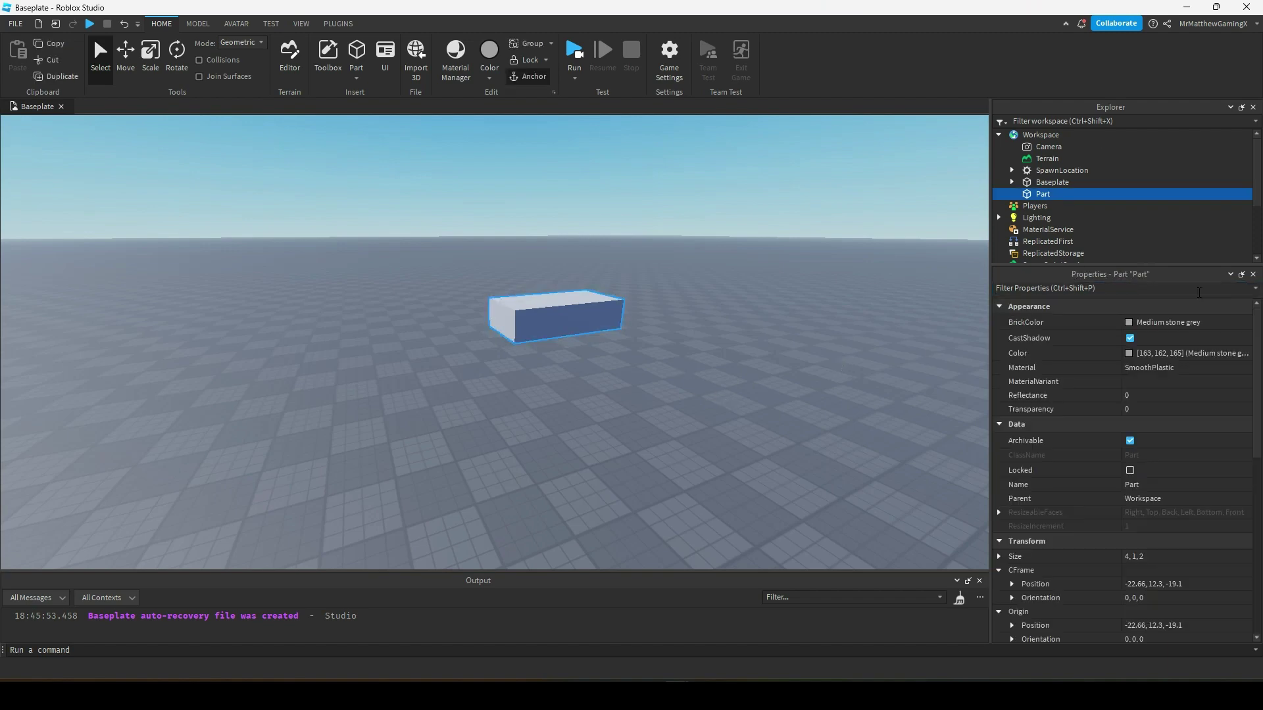
click(1128, 324)
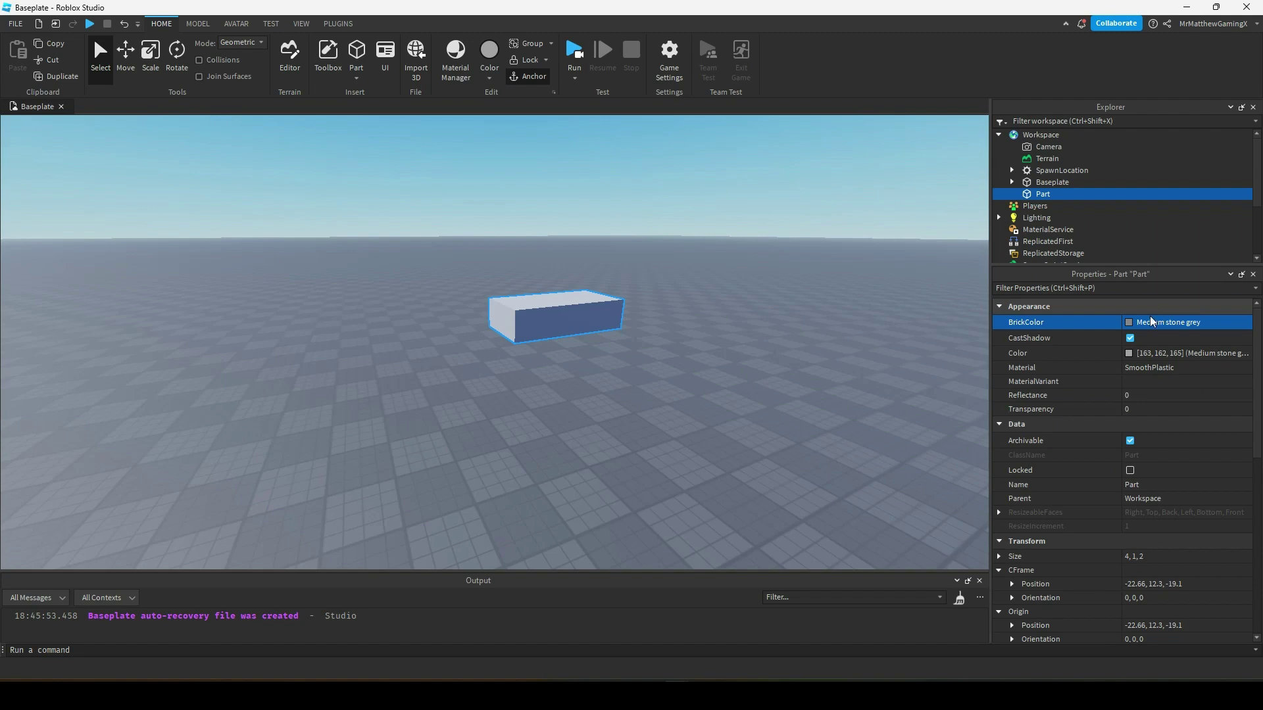
click(1131, 290)
text(An)
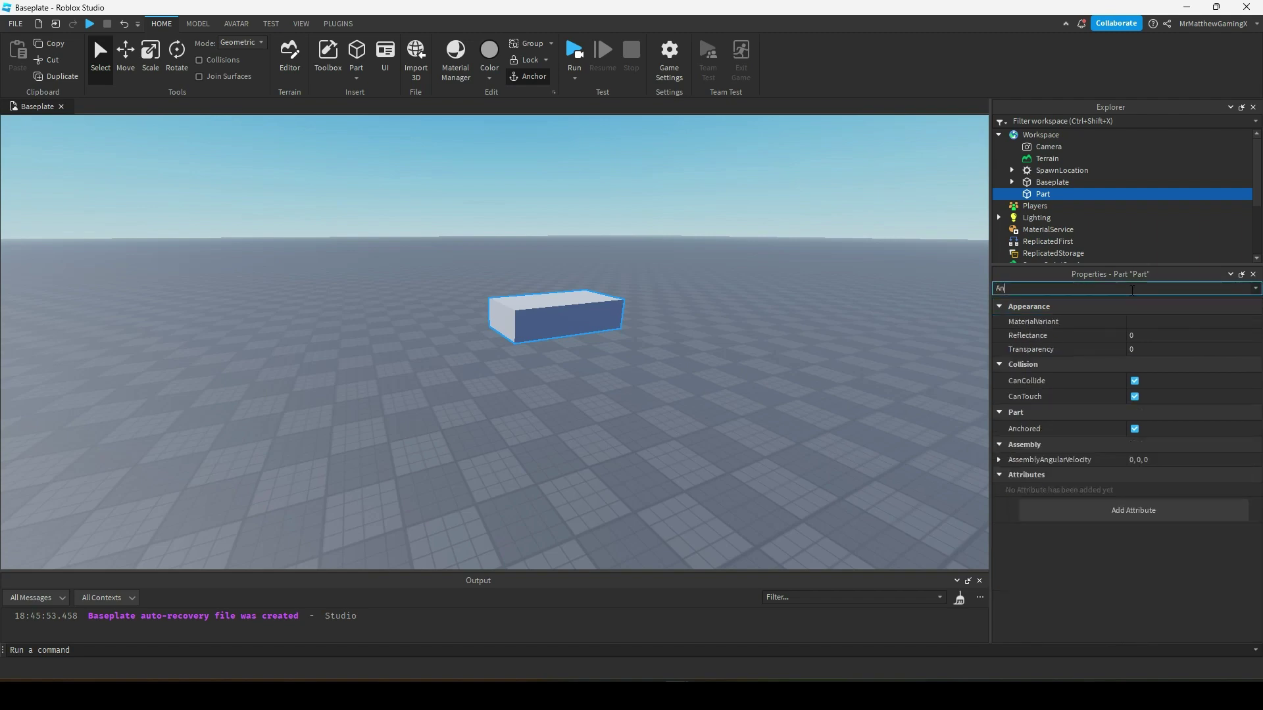
text(ch)
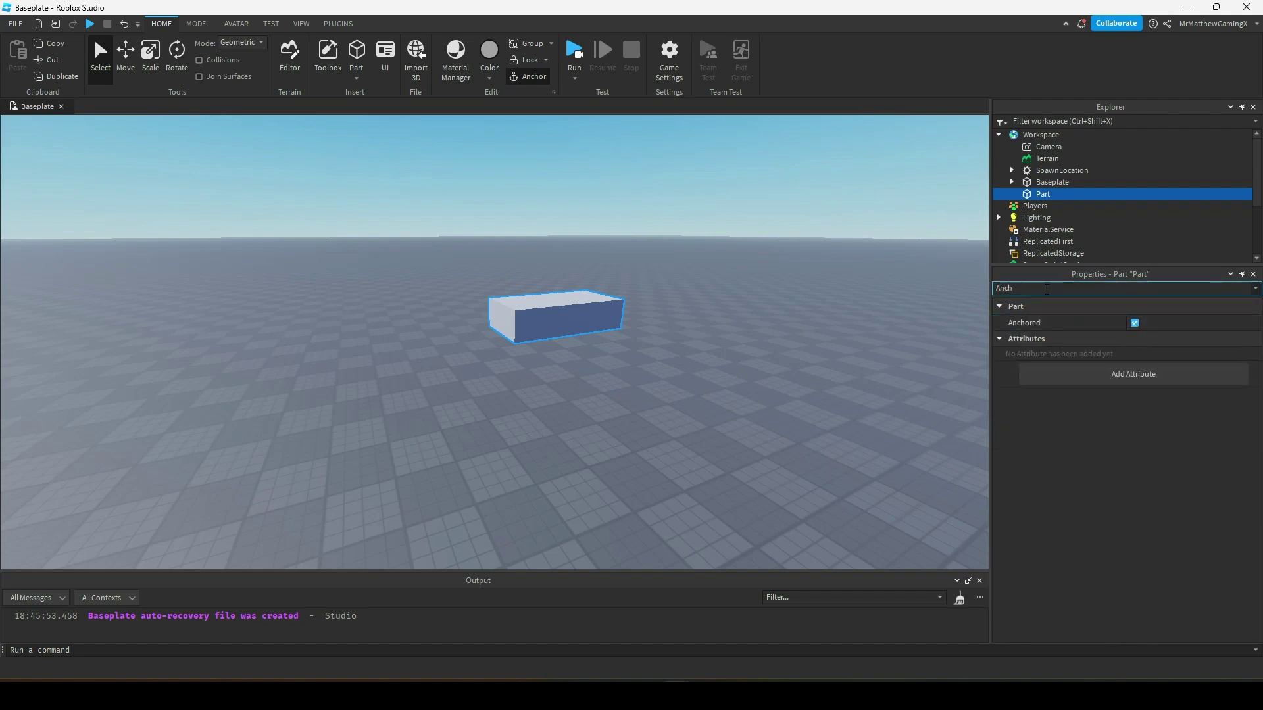
key(BackSpace)
key(BackSpace)
key(BackSpace)
key(BackSpace)
- Set the part's color to bright red (255, 0, 0), and deselect it to view the result
click(1127, 354)
drag(726, 255, 829, 190)
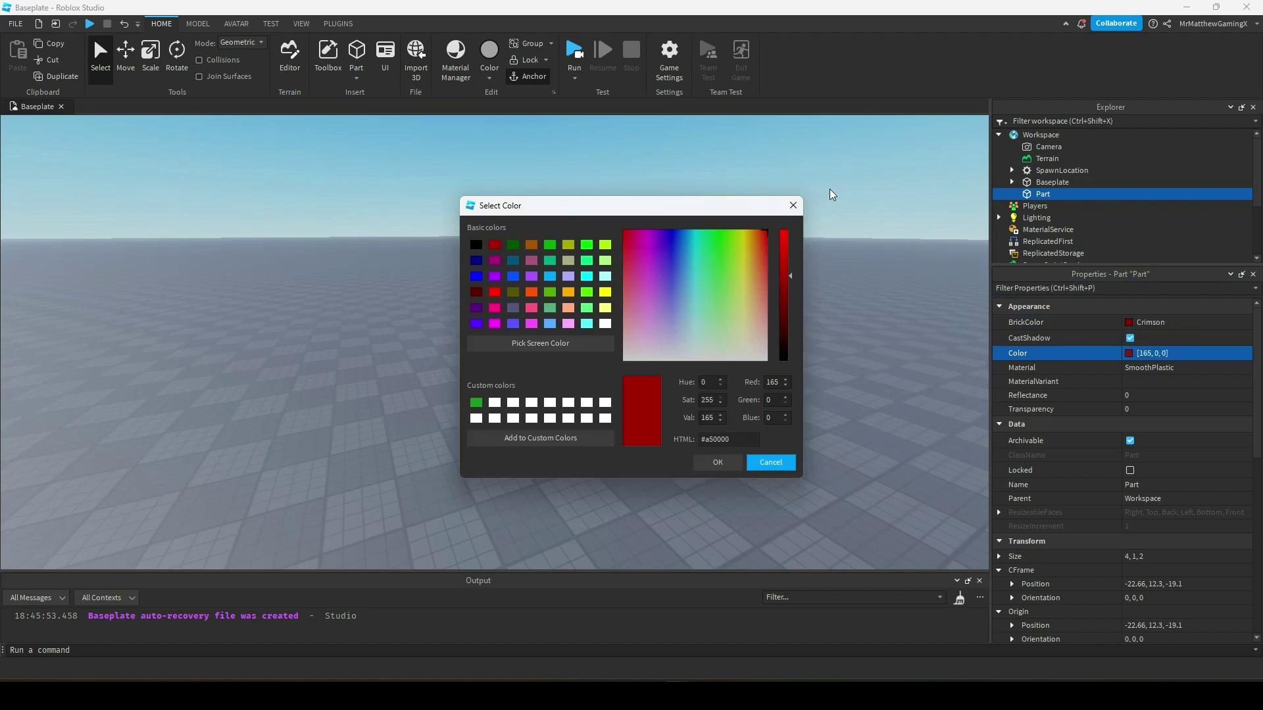
drag(784, 263, 792, 192)
click(717, 462)
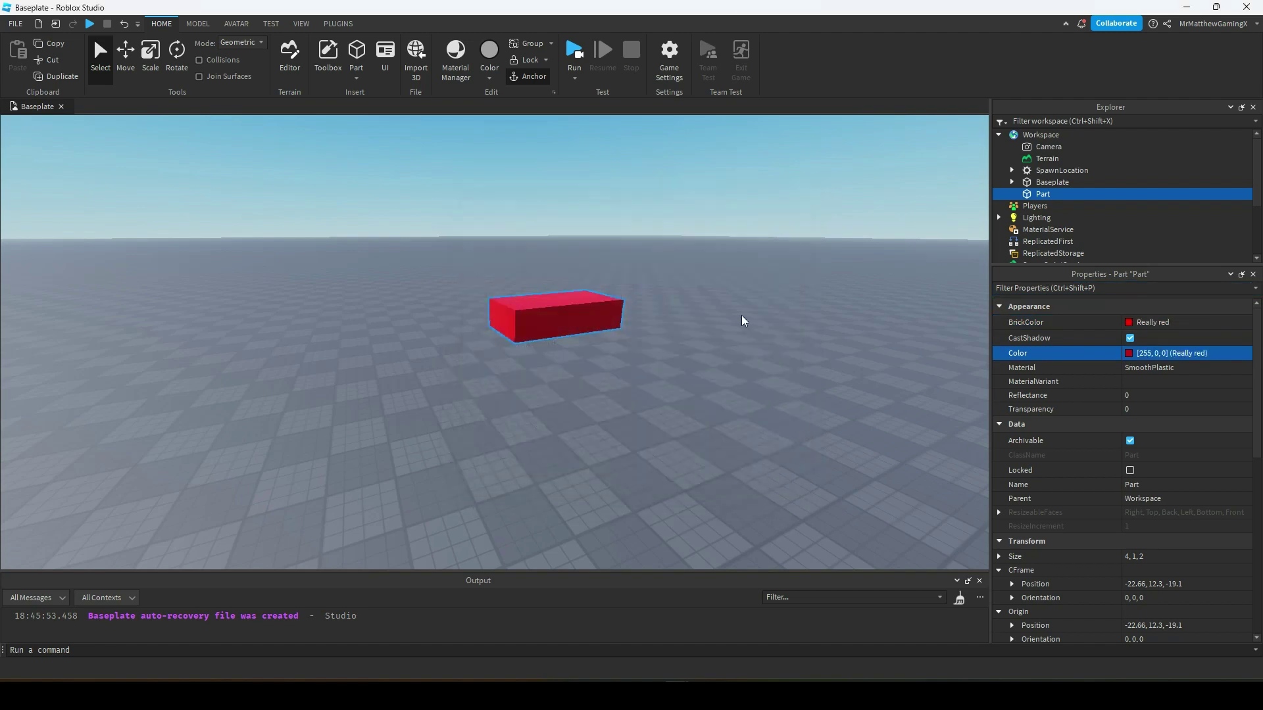
click(744, 355)
key(d)
right_drag(744, 355, 741, 372)
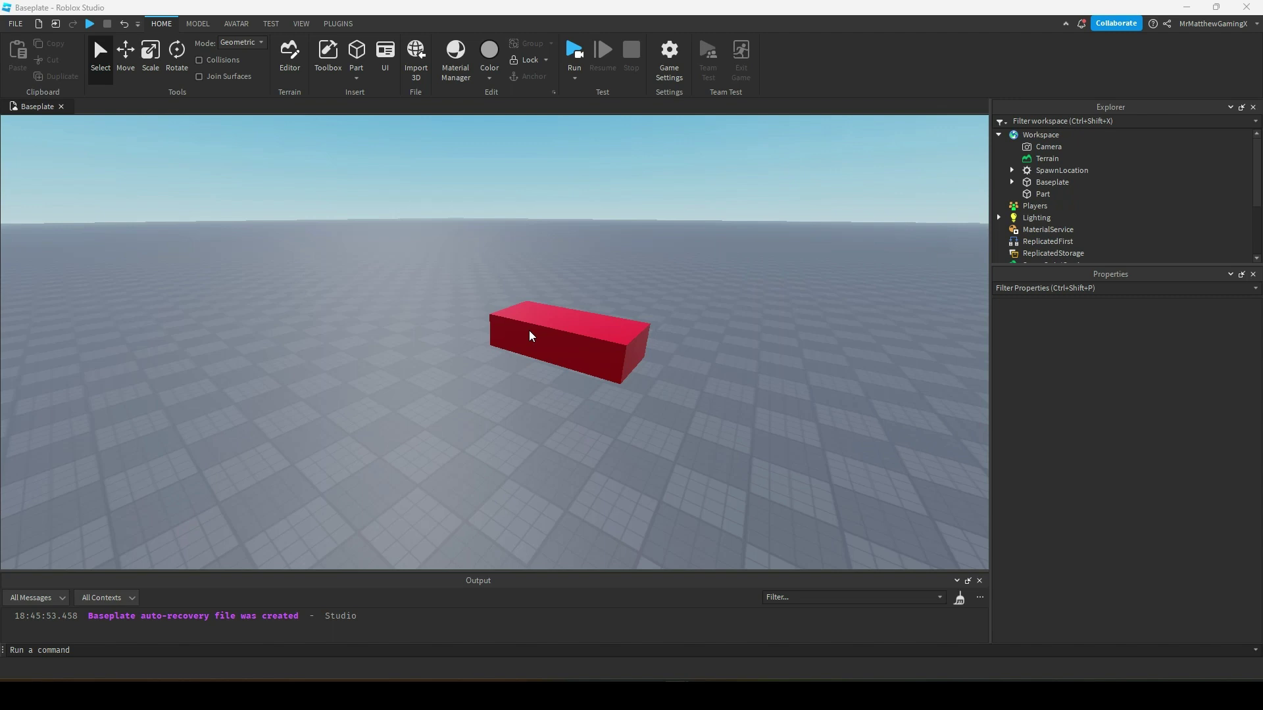
drag(460, 289, 648, 400)
click(468, 276)
drag(491, 281, 582, 322)
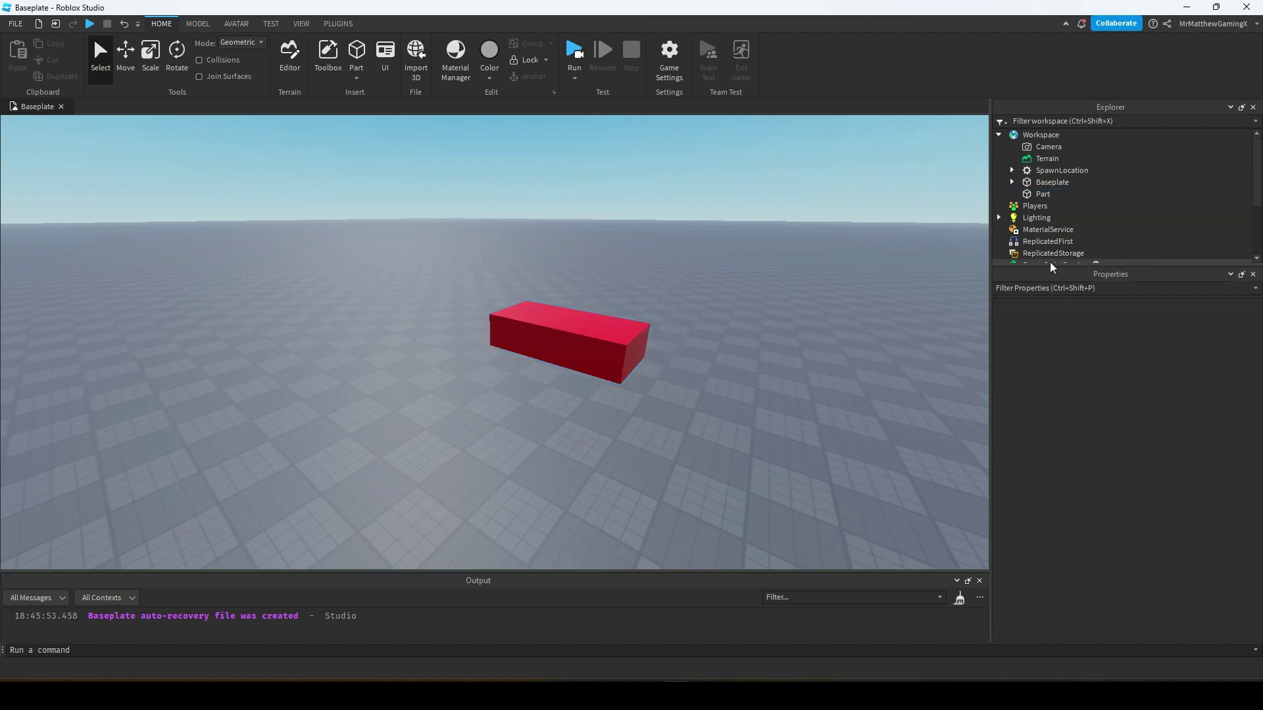
click(1056, 294)
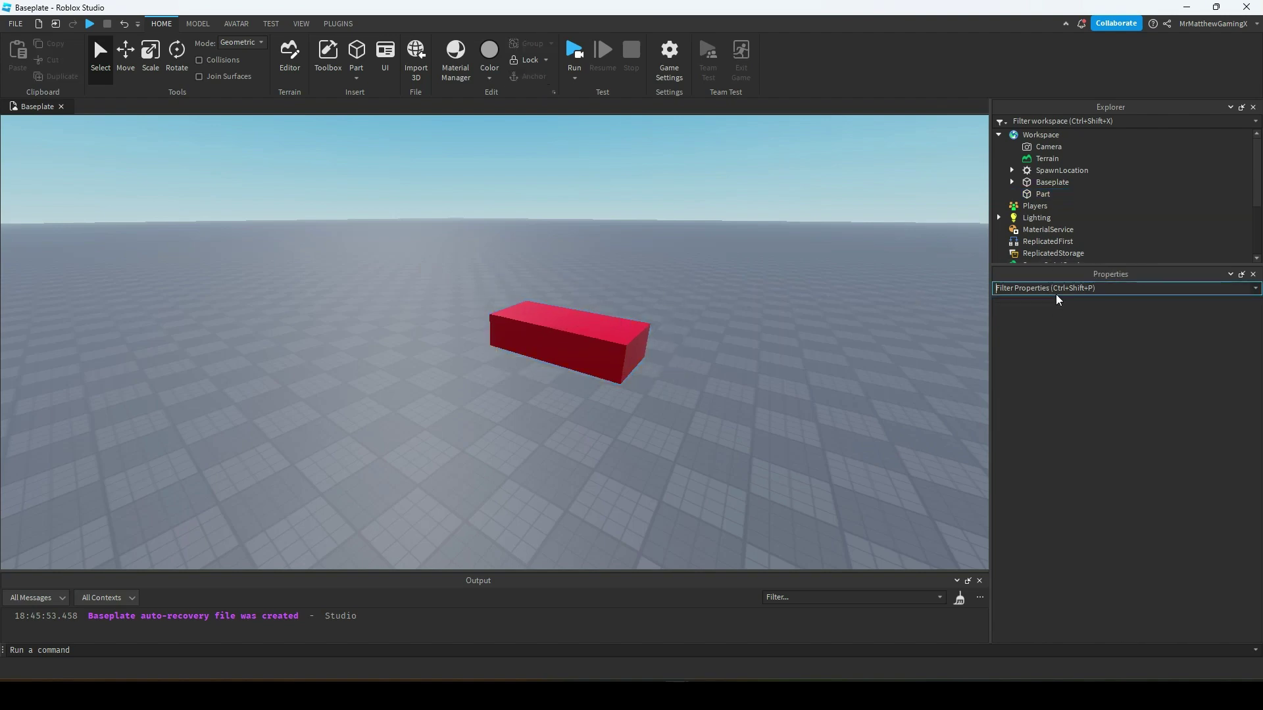
click(642, 334)
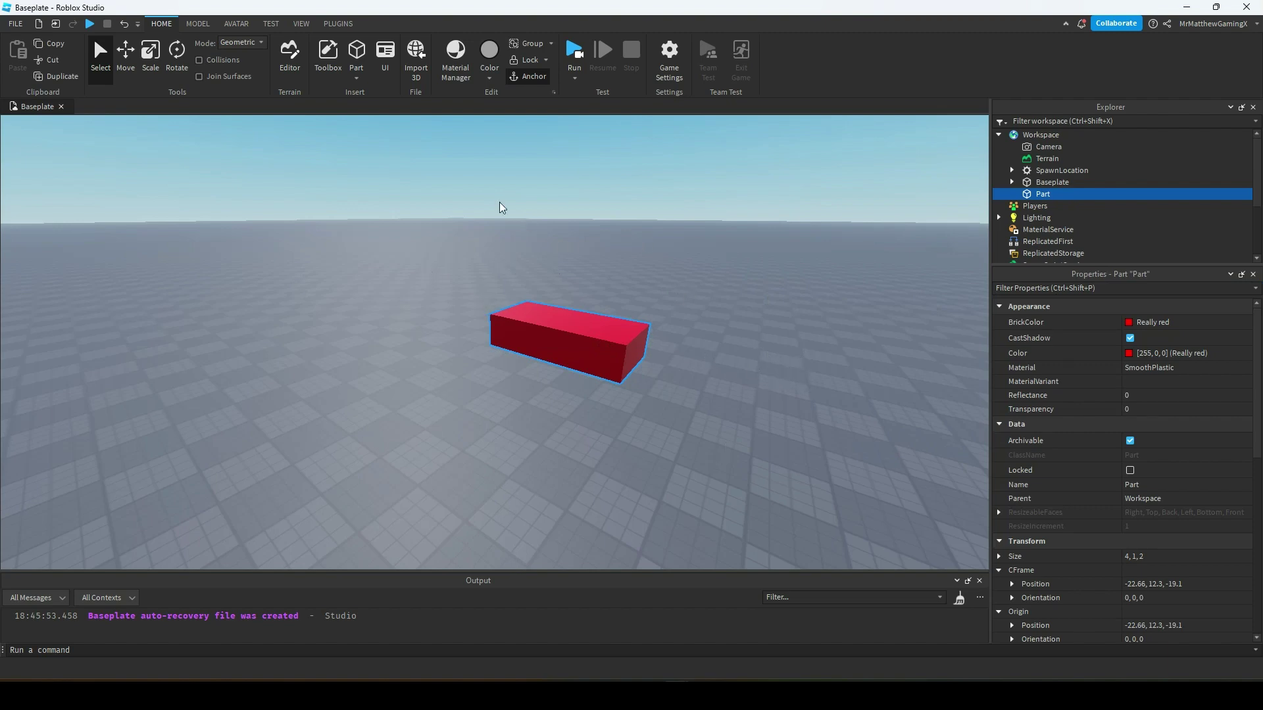
right_drag(788, 262, 792, 266)
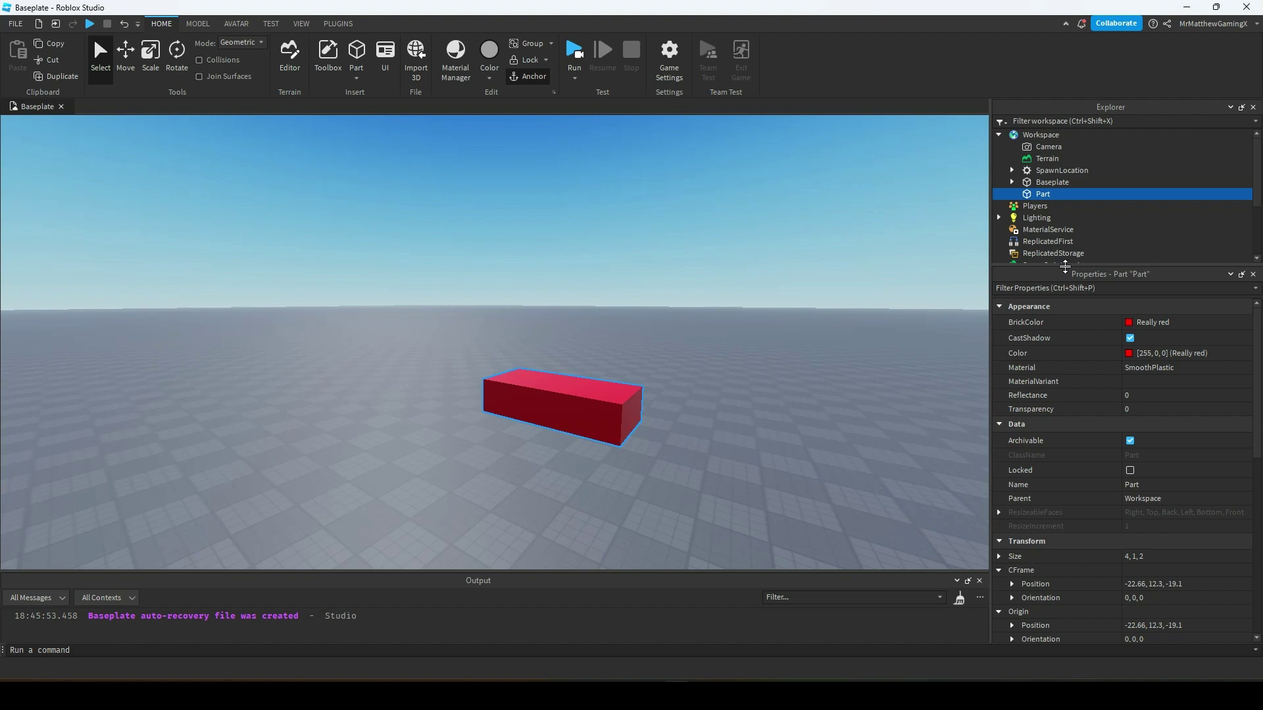
- Enlarge the object tree area to insert a Script into the Workspace, and delete the script's default Hello world line
drag(1064, 265, 1095, 570)
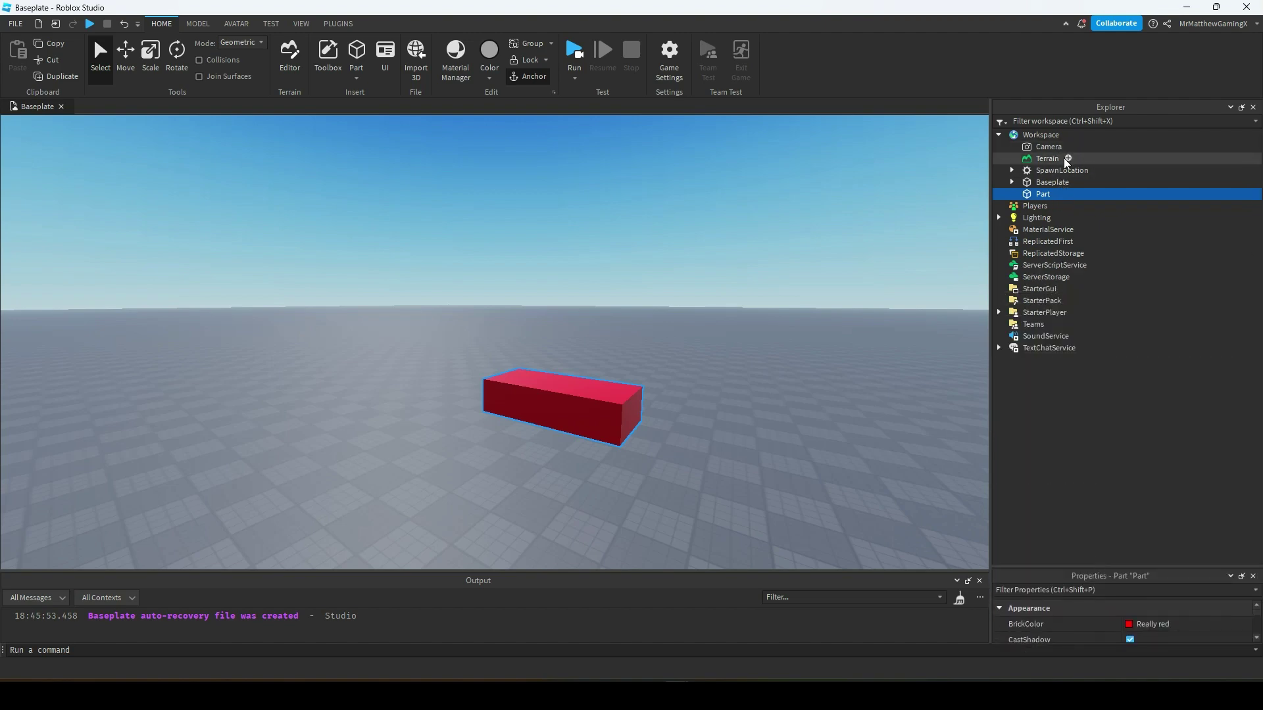
click(1068, 136)
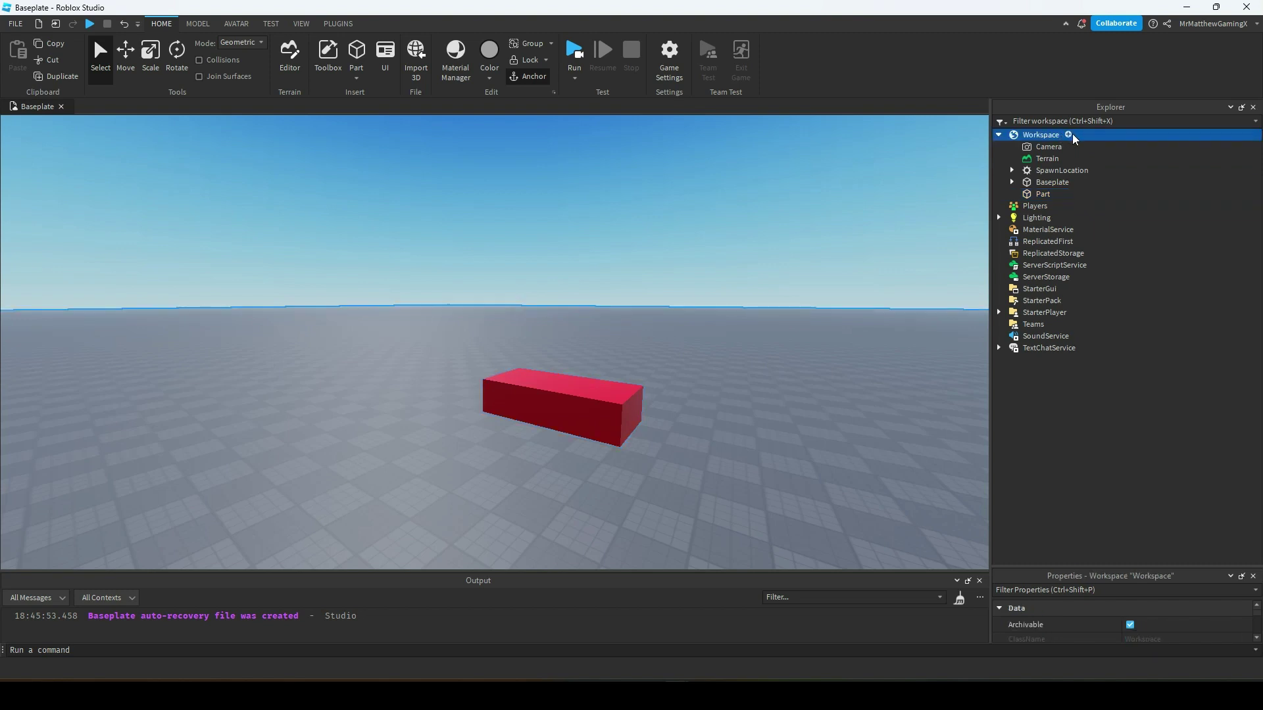
click(1069, 135)
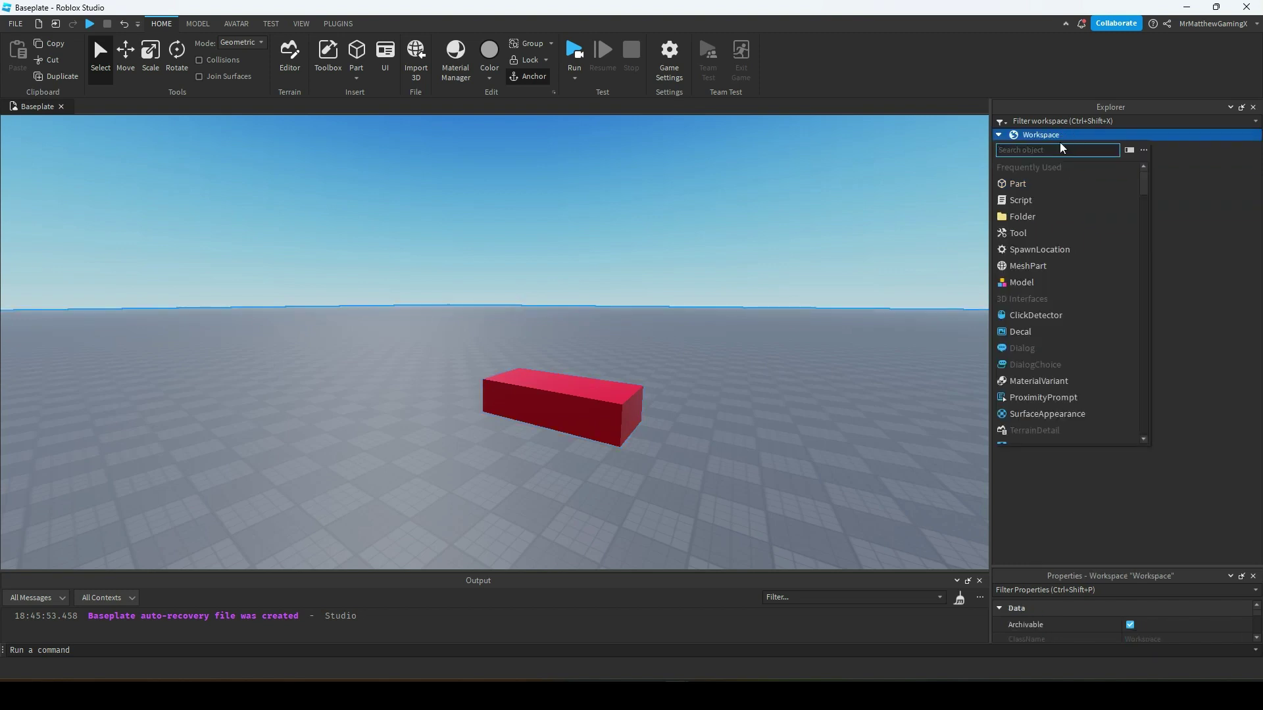
click(1028, 205)
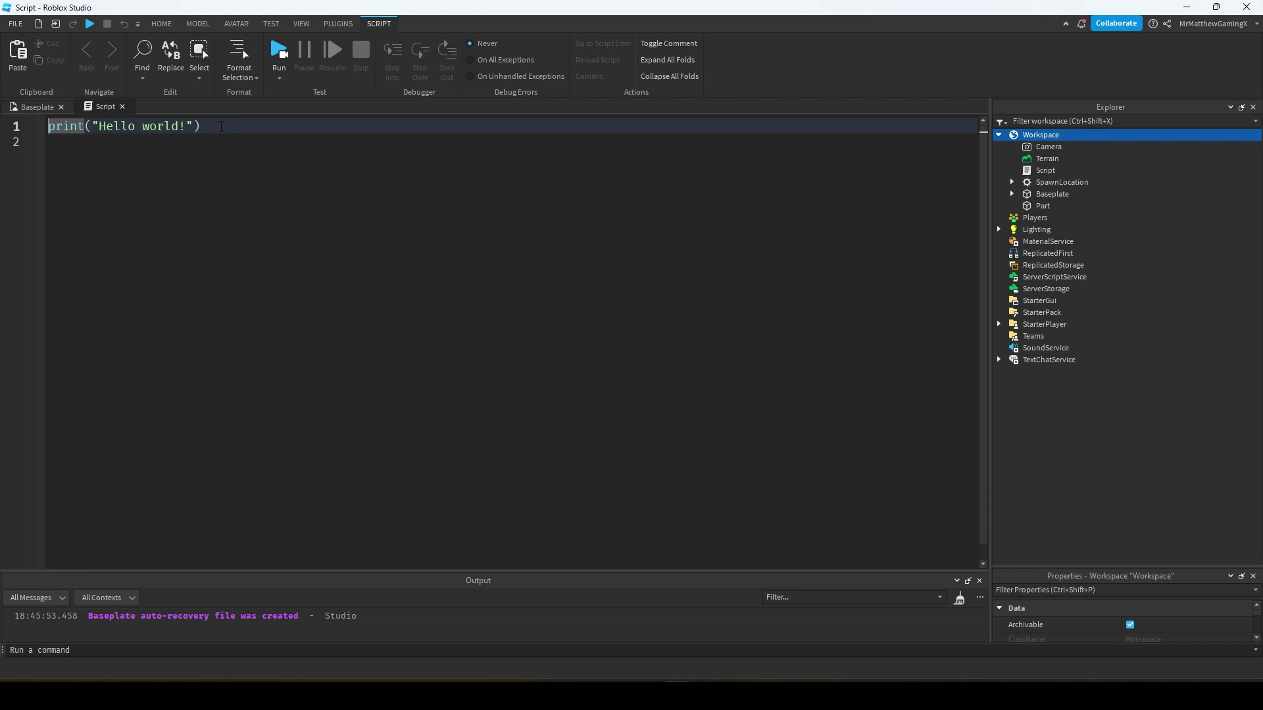
key(ctrl+a)
key(BackSpace)
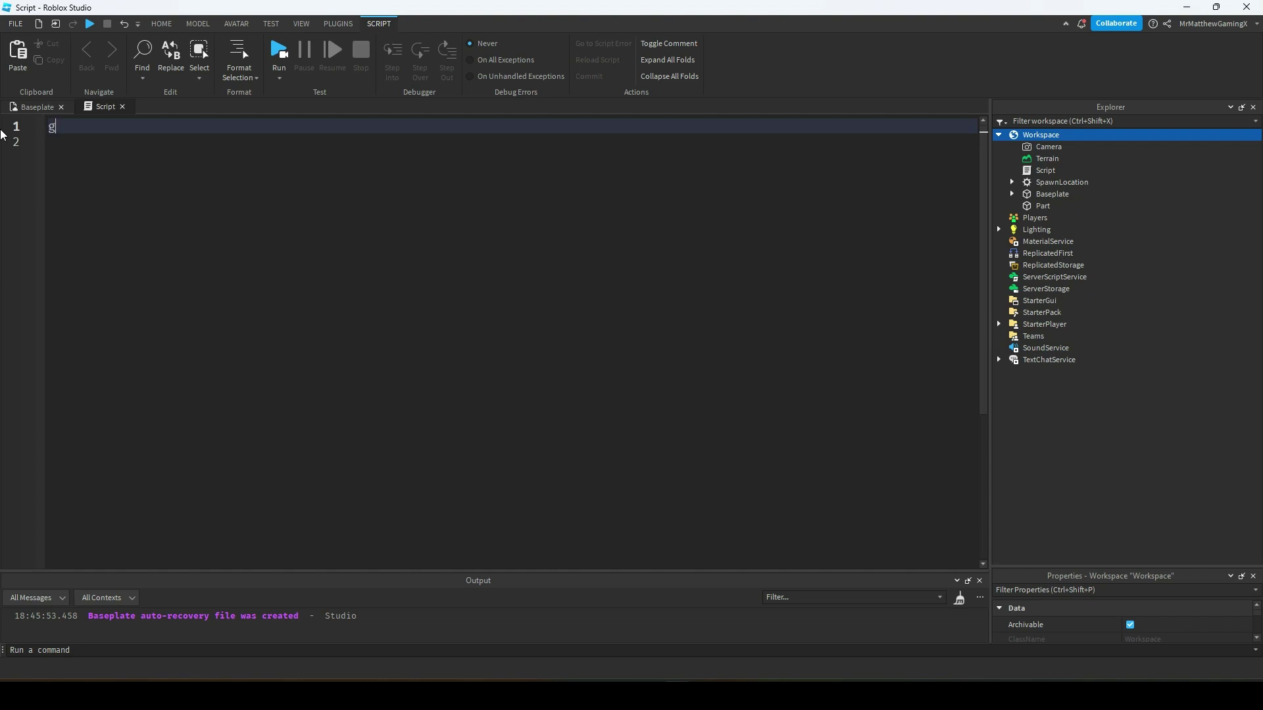
- Write the object path game.Workspace.Part on the script's first line
text(ame.W)
key(Tab)
text(.Pa)
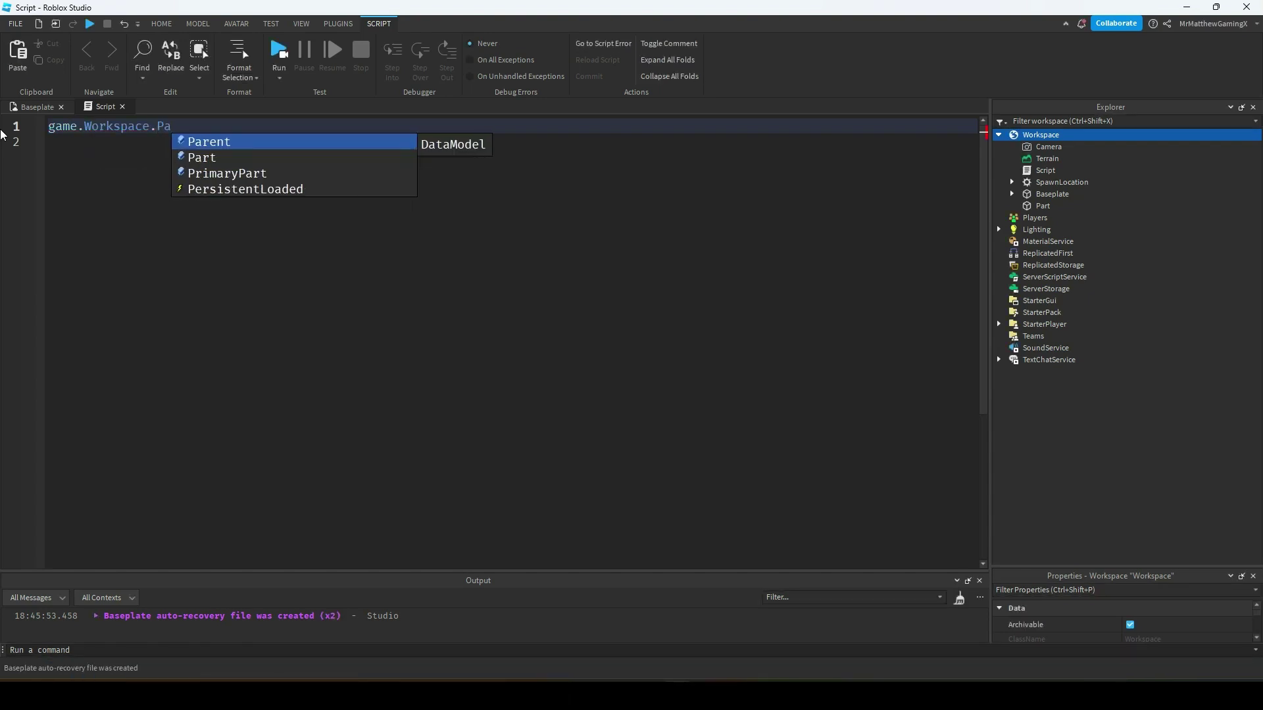
text(rt)
click(215, 131)
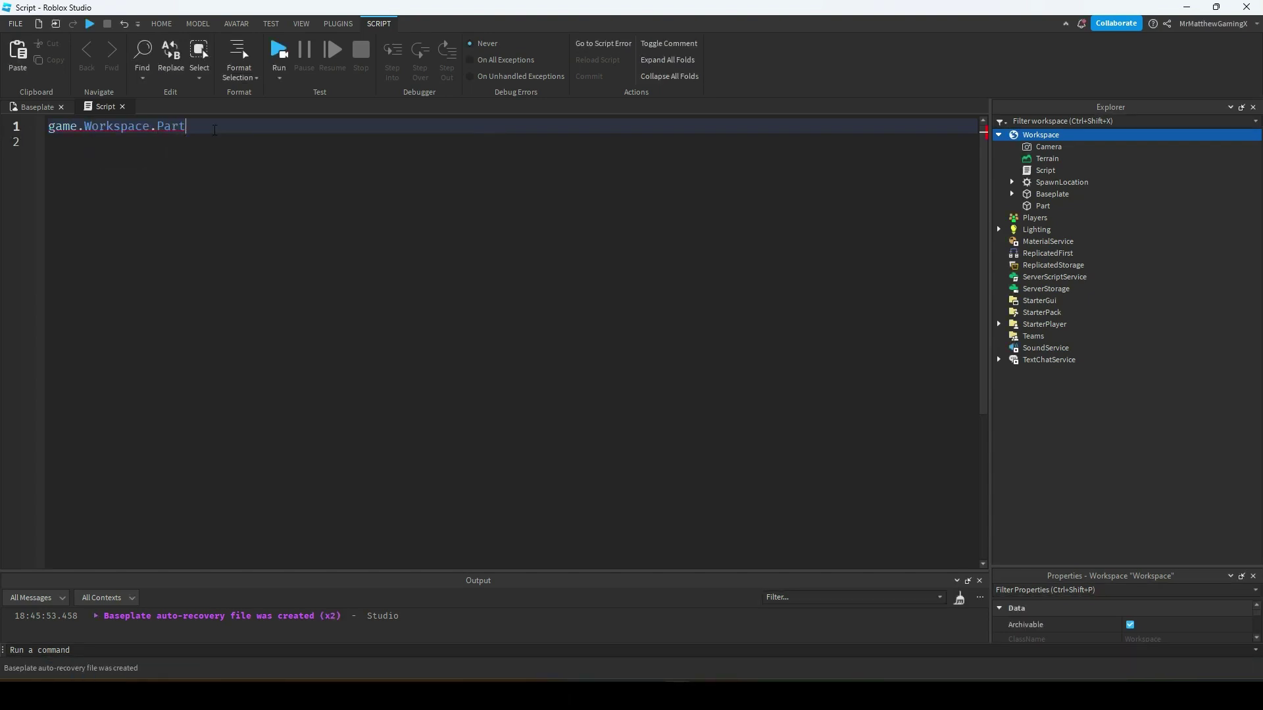
- Examine the dot separators and the Workspace and Part segments of the path on line 1
double_click(153, 126)
drag(150, 126, 78, 126)
click(86, 126)
double_click(101, 126)
click(213, 126)
mouse_move(71, 138)
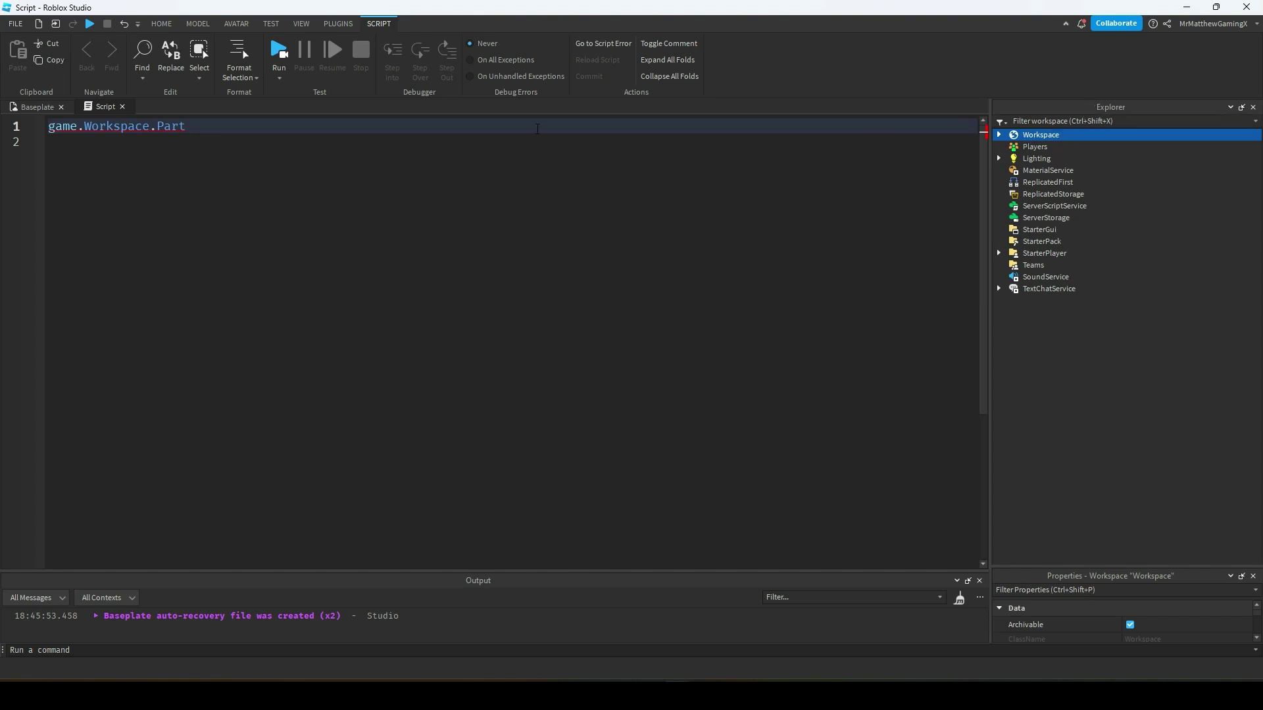
mouse_move(154, 129)
drag(151, 125, 185, 125)
click(186, 126)
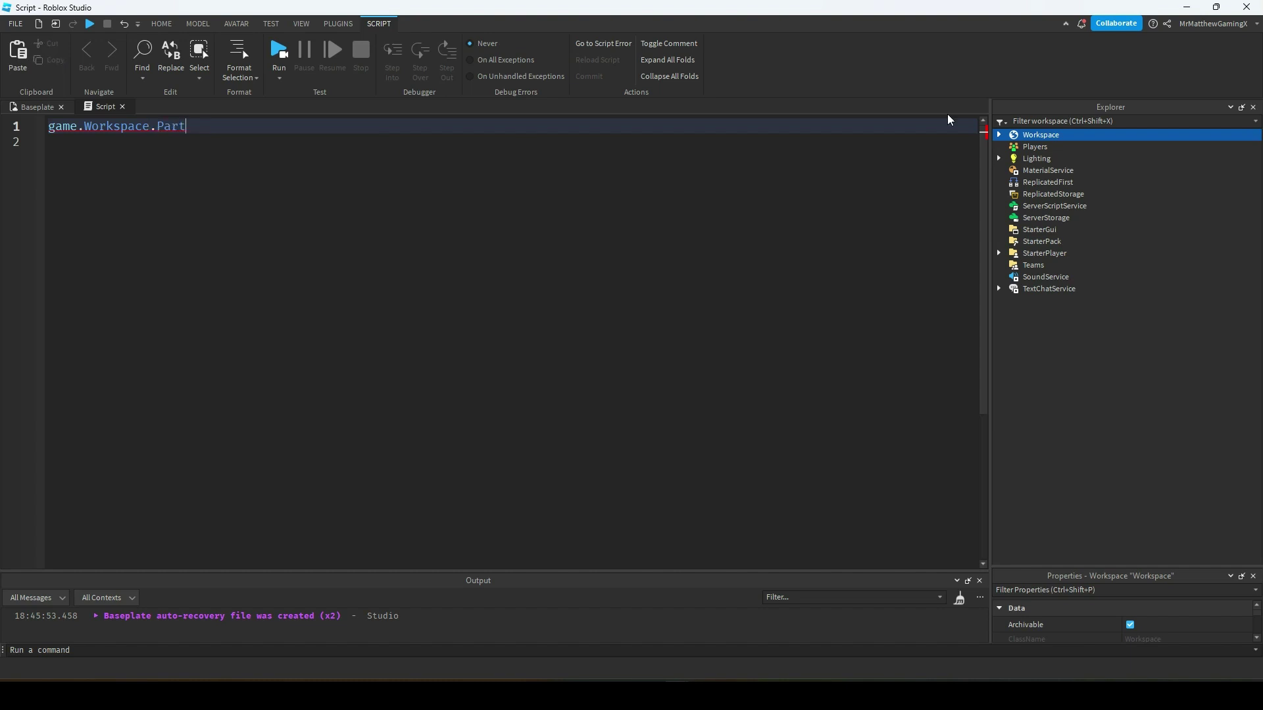
- Expand the Workspace in the object tree and select its Part to compare it with the script's path
click(998, 135)
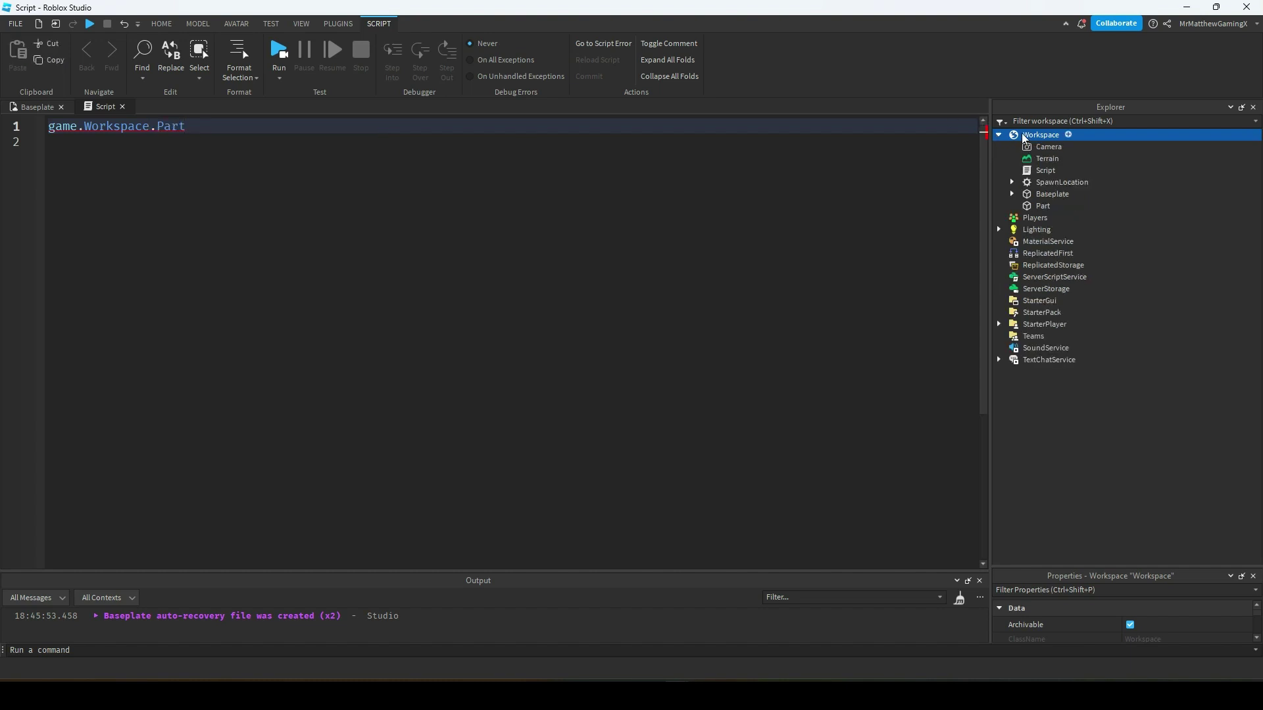
click(1036, 208)
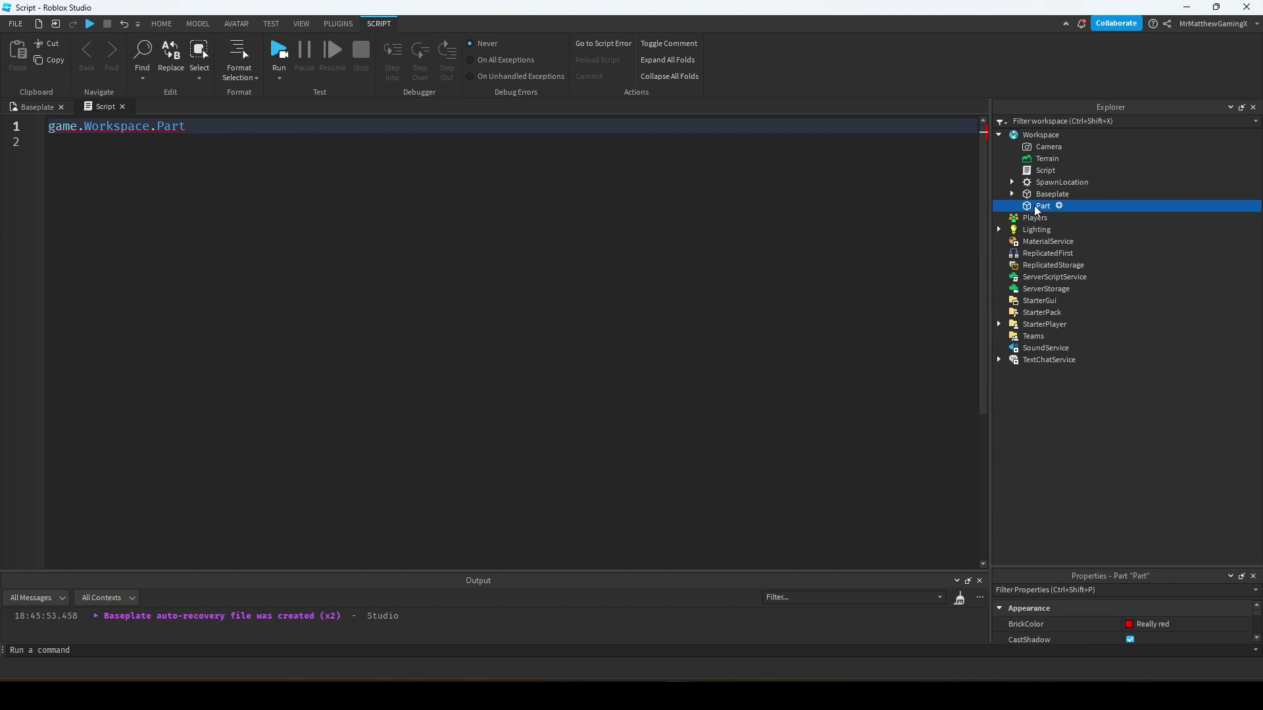
drag(199, 127, 27, 131)
click(222, 126)
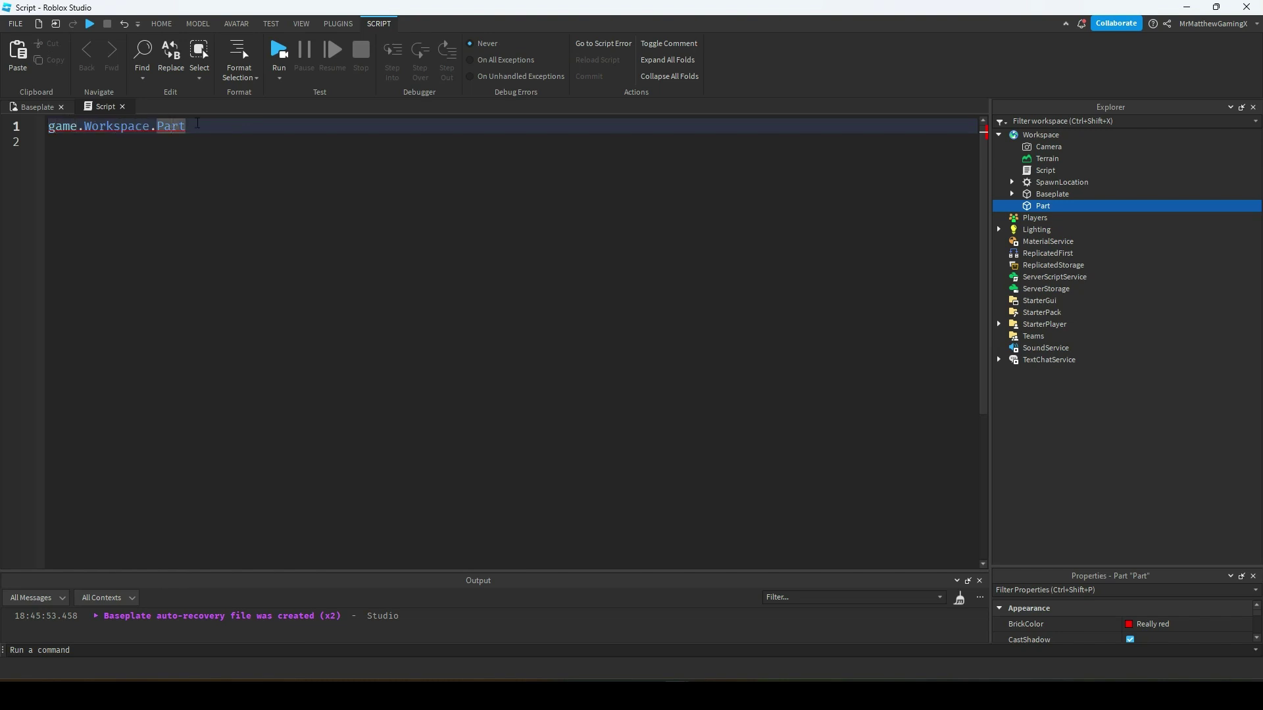
mouse_move(208, 123)
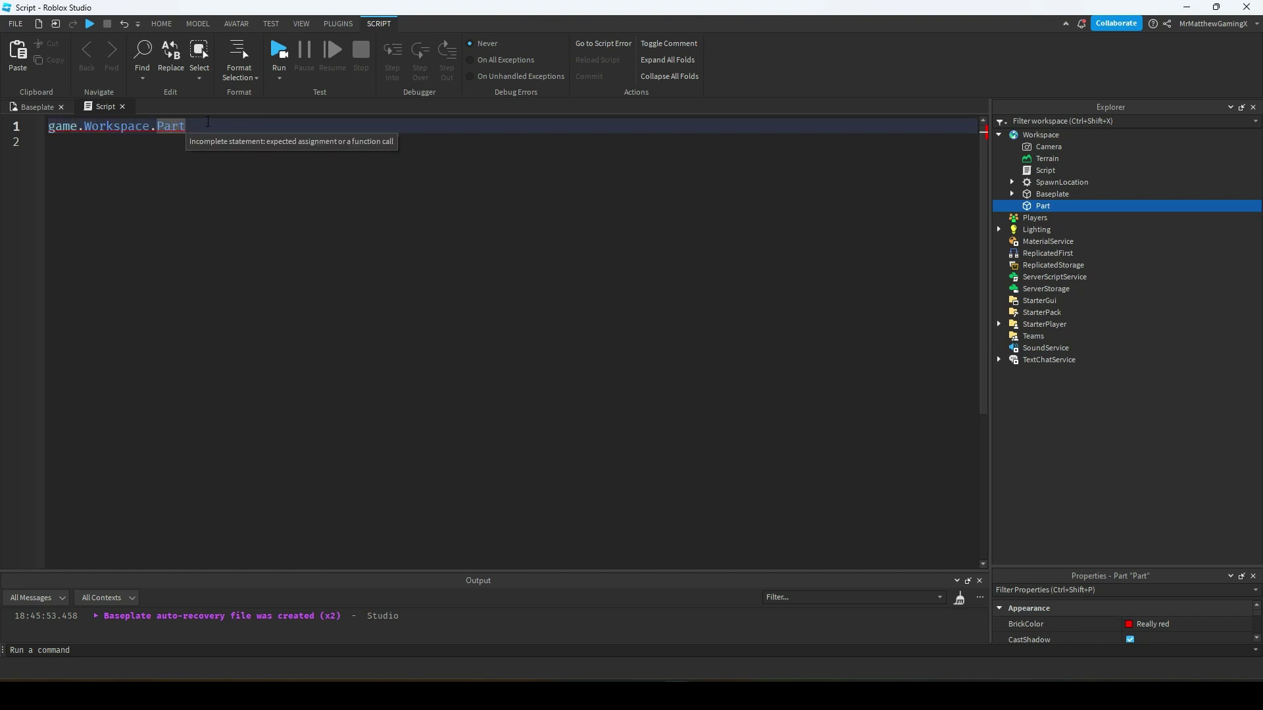
- Select SpawnLocation in the object tree and change the script's path to game.Workspace.SpawnLocation
click(1056, 184)
double_click(172, 126)
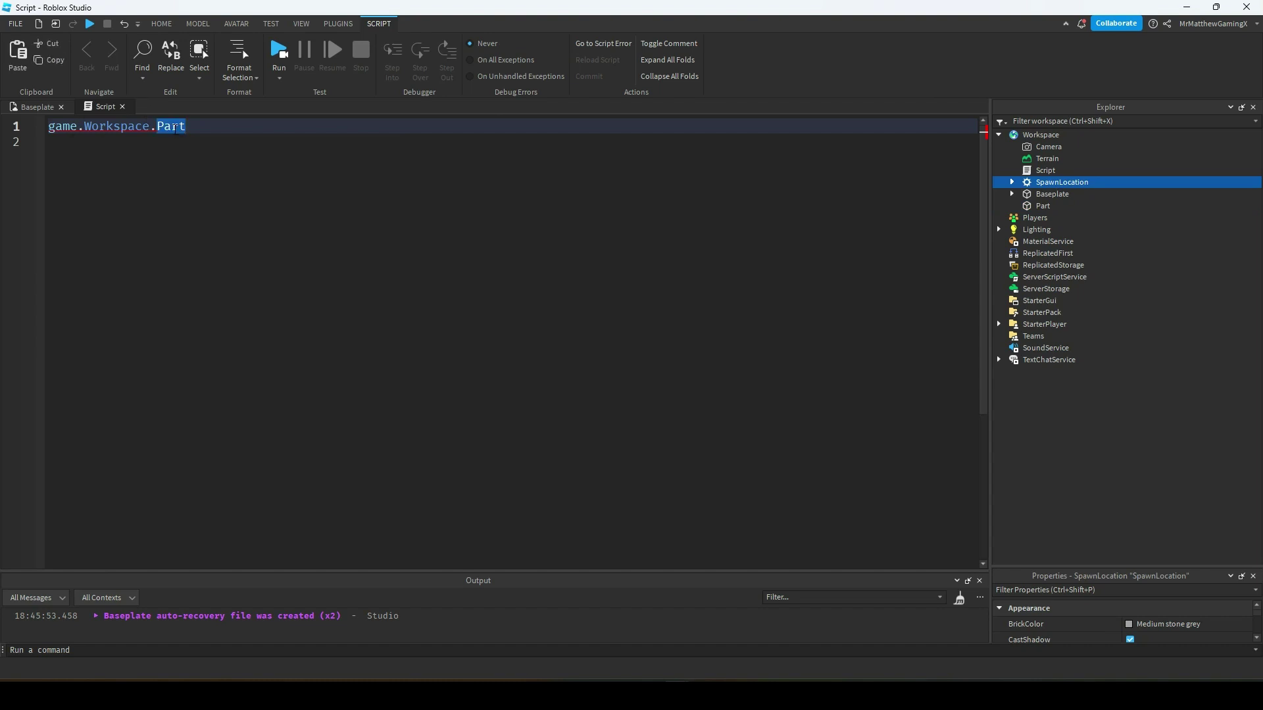
text(SpawnLocation)
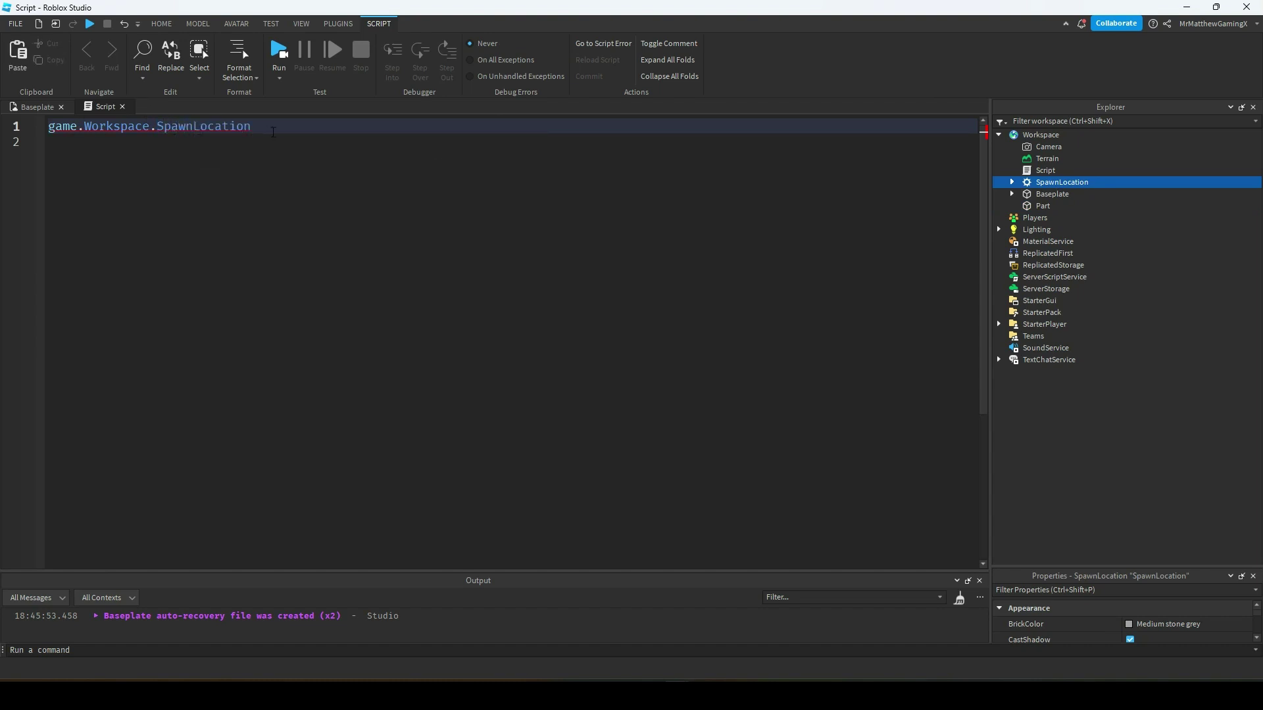
drag(251, 126, 150, 126)
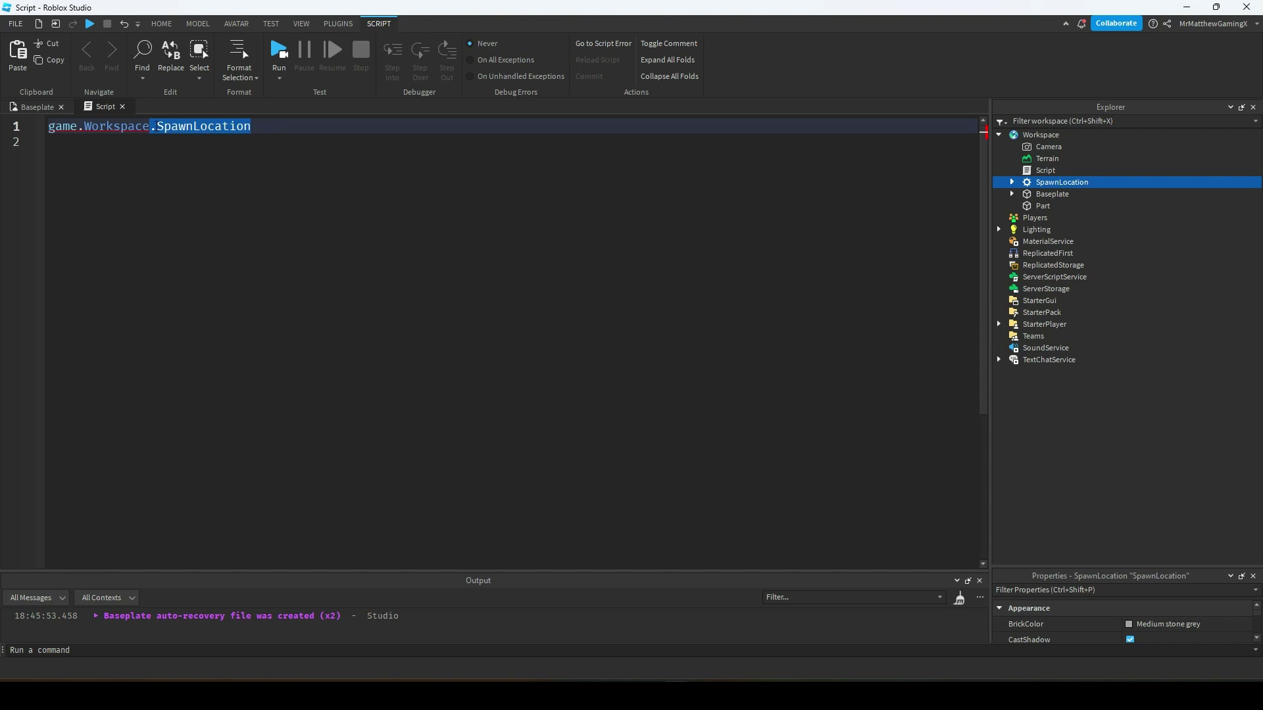